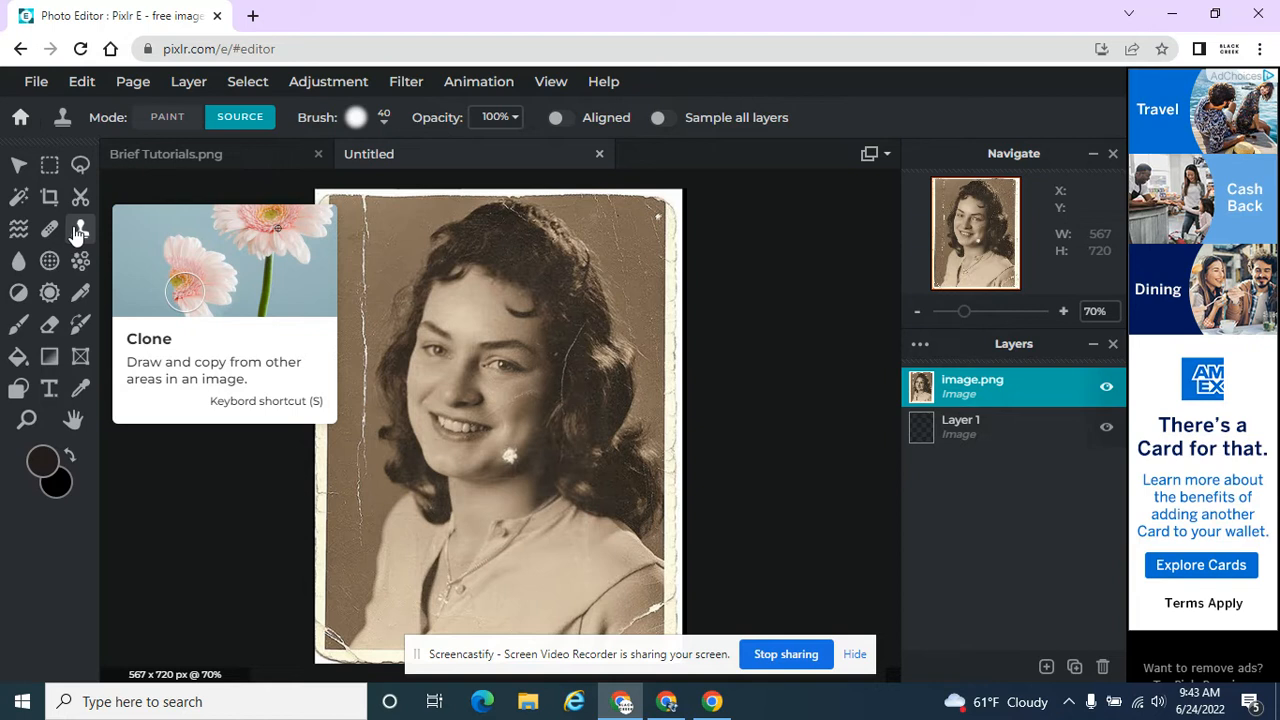
Close the Brief Tutorials.png document and clone clean backdrop over the upper stretch of the photo's long vertical crack.
left_click(80, 230)
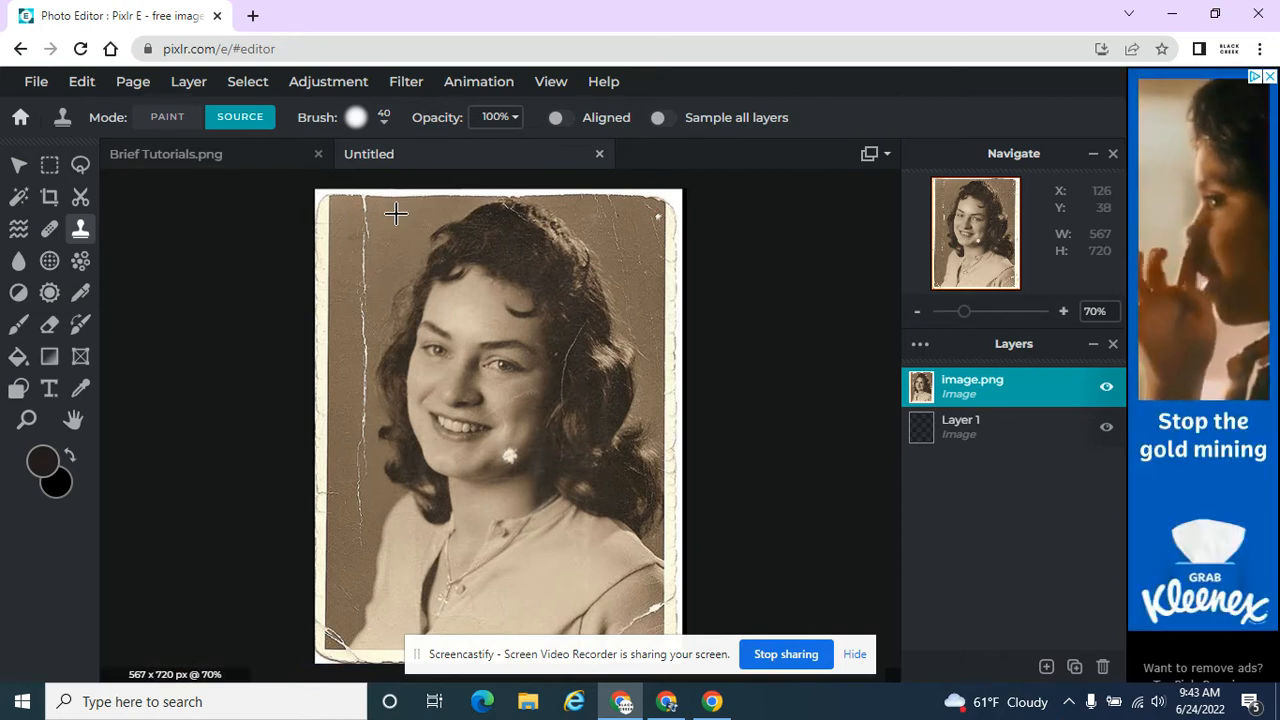
left_click(318, 154)
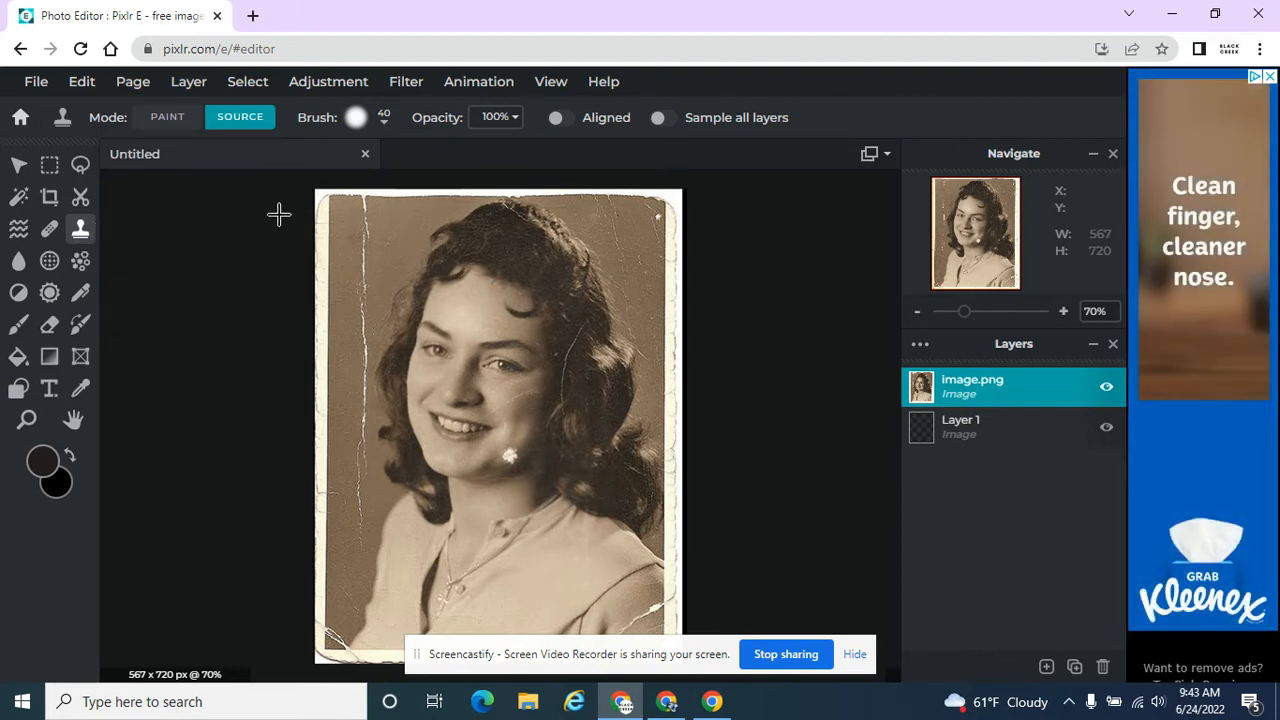
left_click(386, 240)
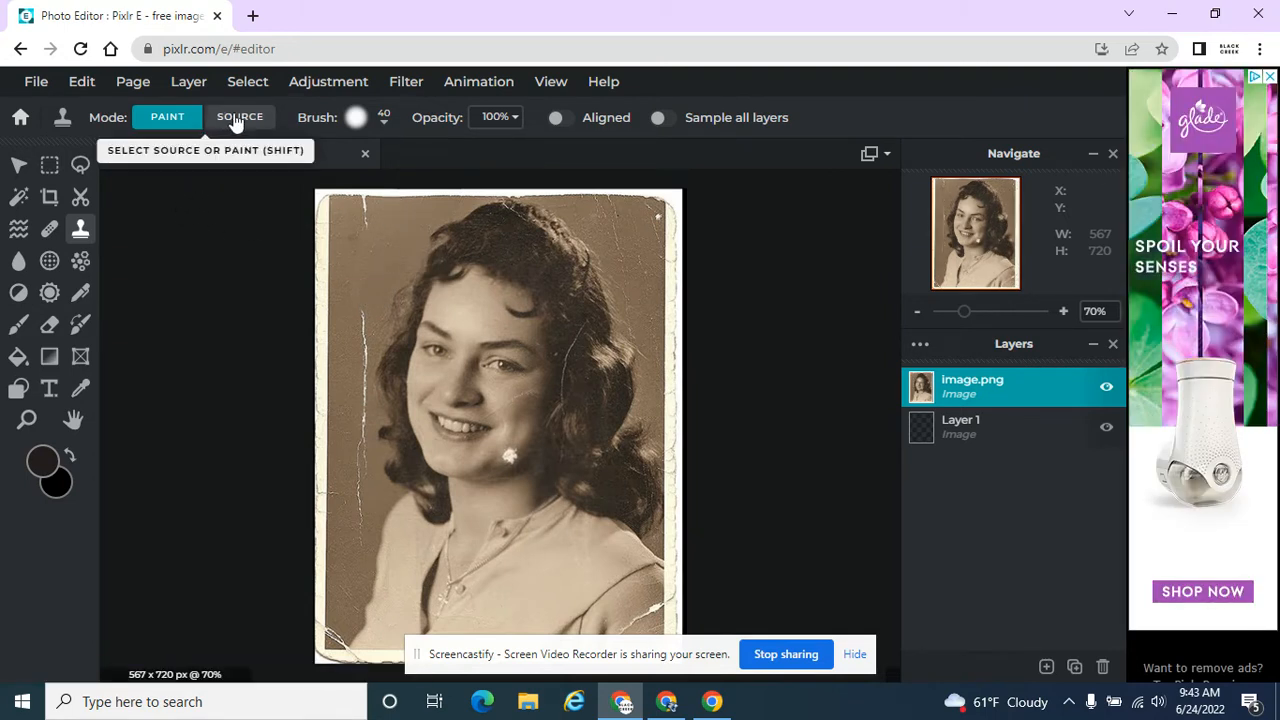
Clone nearby backdrop over the short piece of the vertical crack remaining at the photo's upper edge.
left_click(240, 117)
left_click(392, 211)
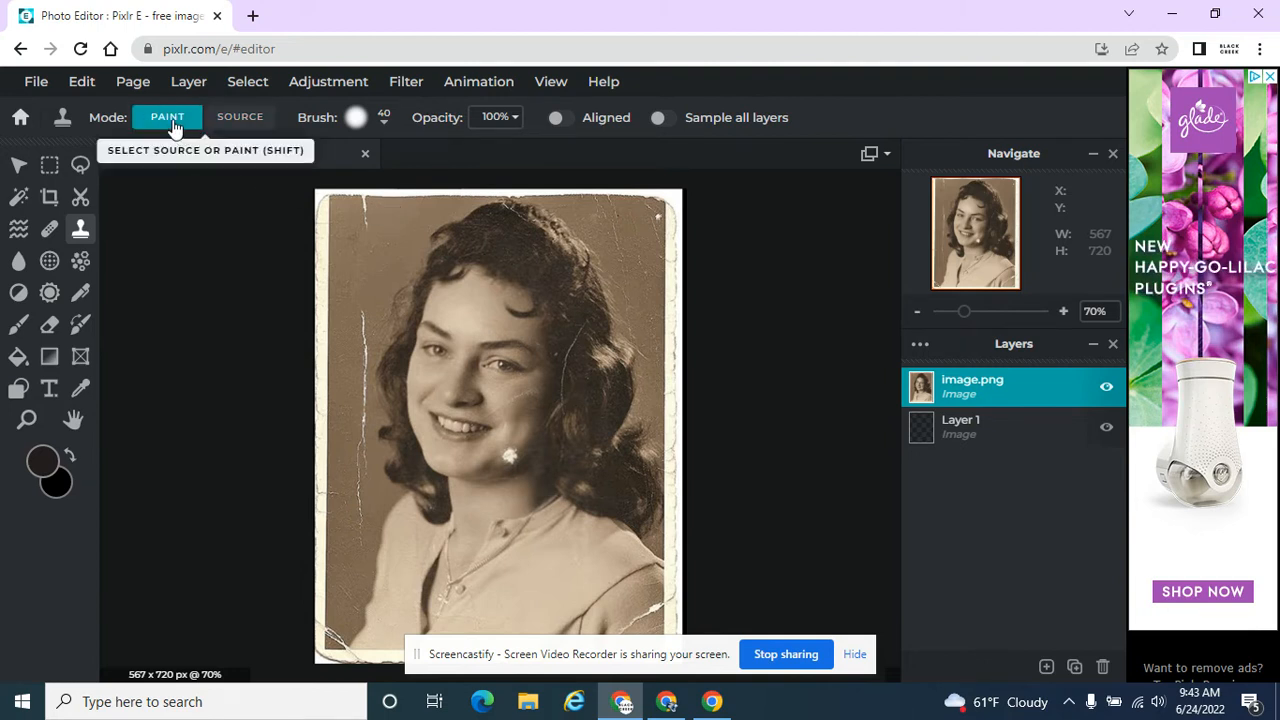
left_click_drag(364, 222, 366, 217)
key("shift")
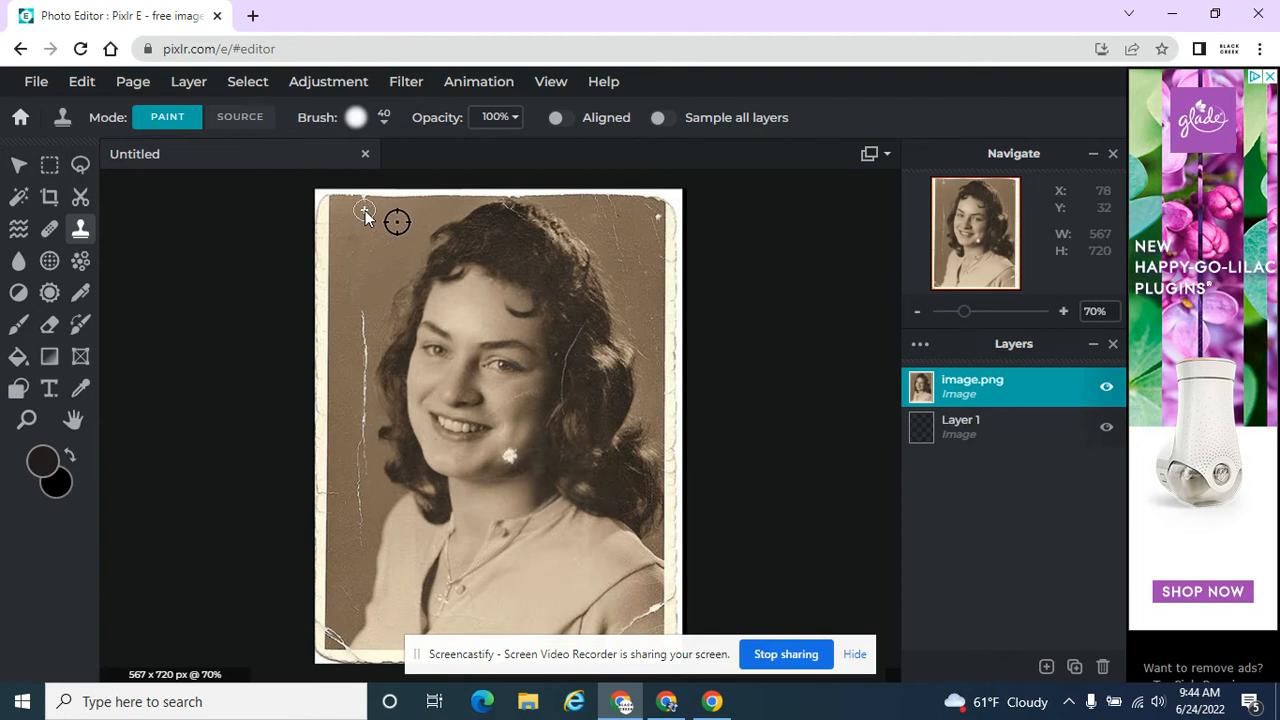
left_click_drag(365, 205, 364, 204)
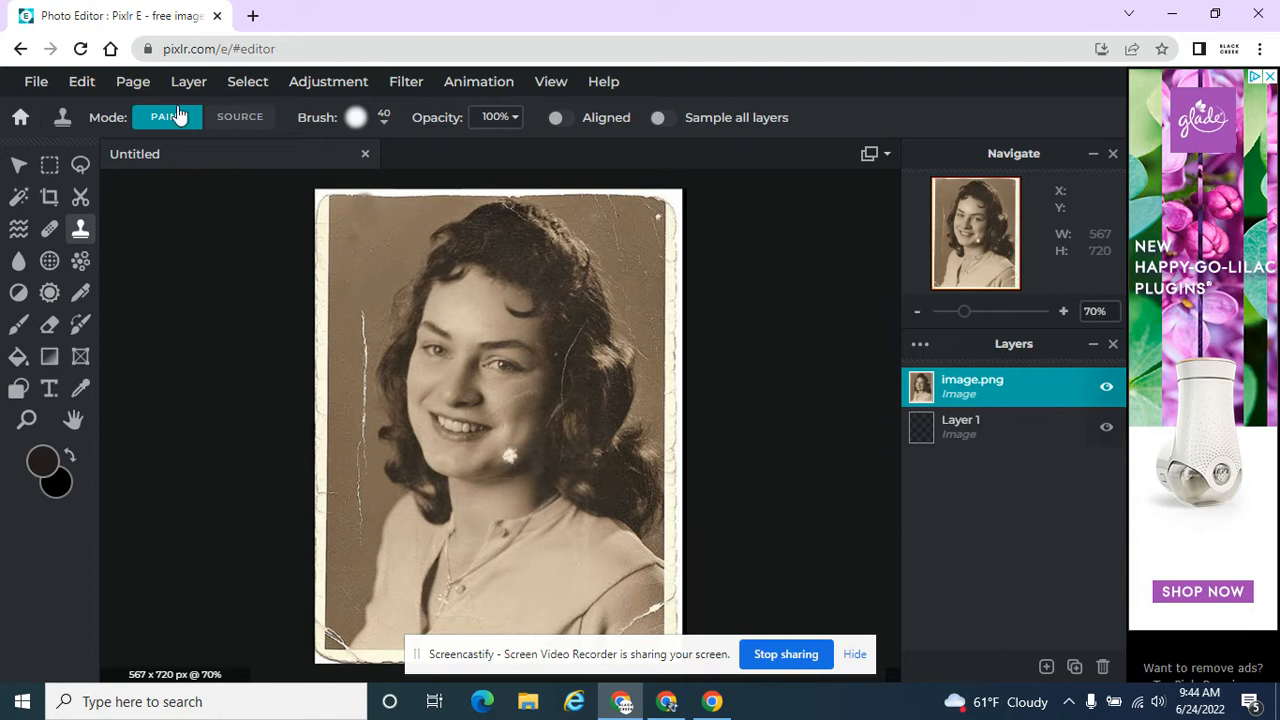
Clone clean backdrop over the middle stretch of the vertical crack, from beside the forehead down to beside the mouth.
left_click(218, 120)
left_click(365, 300)
left_click_drag(364, 314, 363, 327)
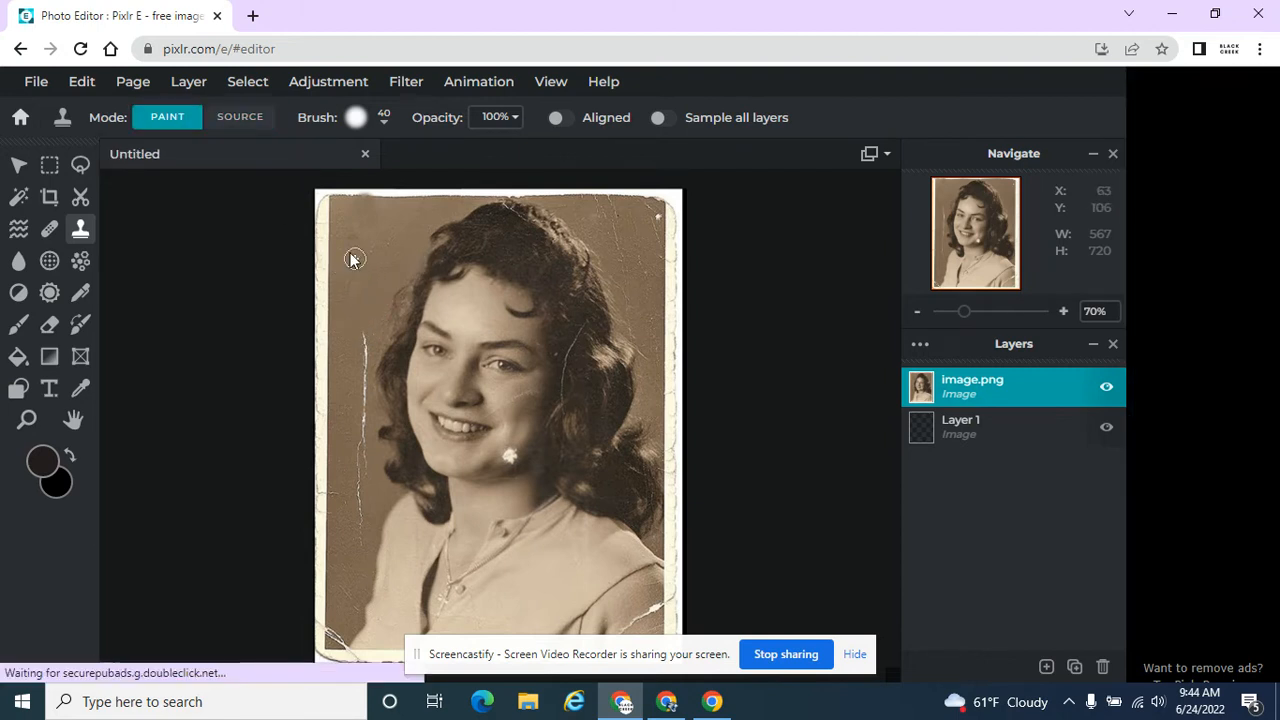
left_click(245, 125)
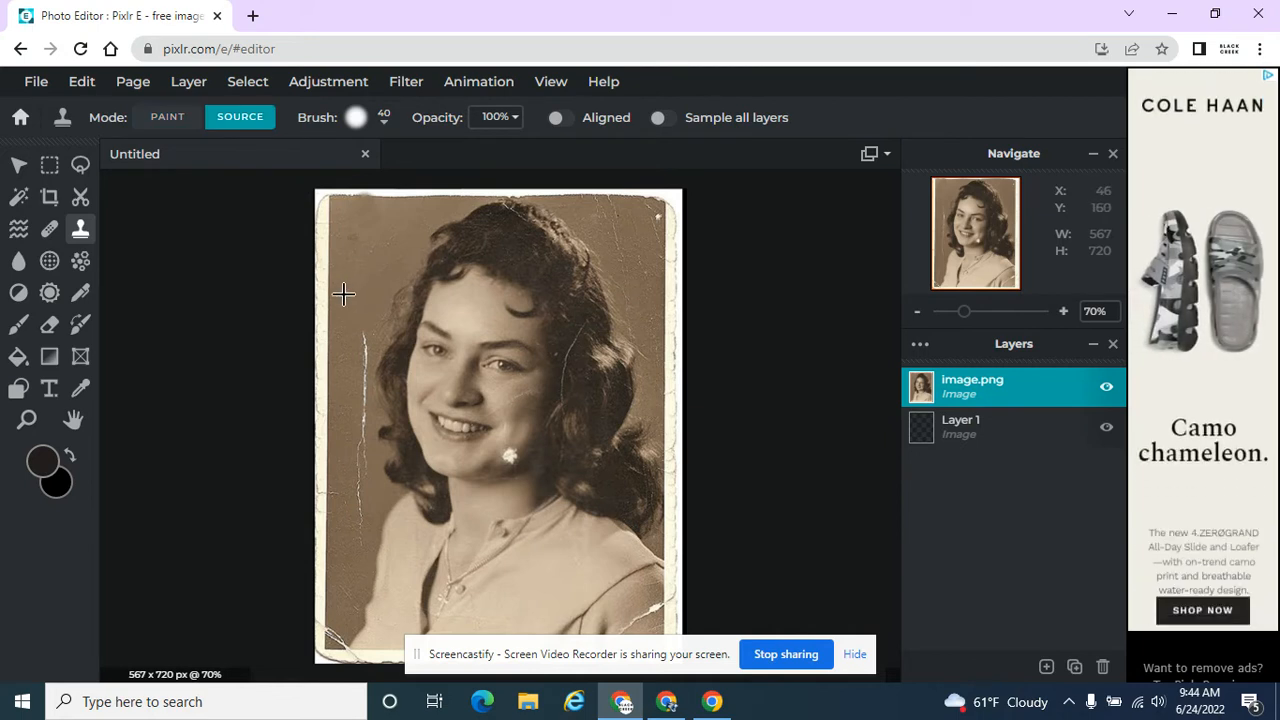
left_click(361, 330)
left_click_drag(361, 330, 366, 412)
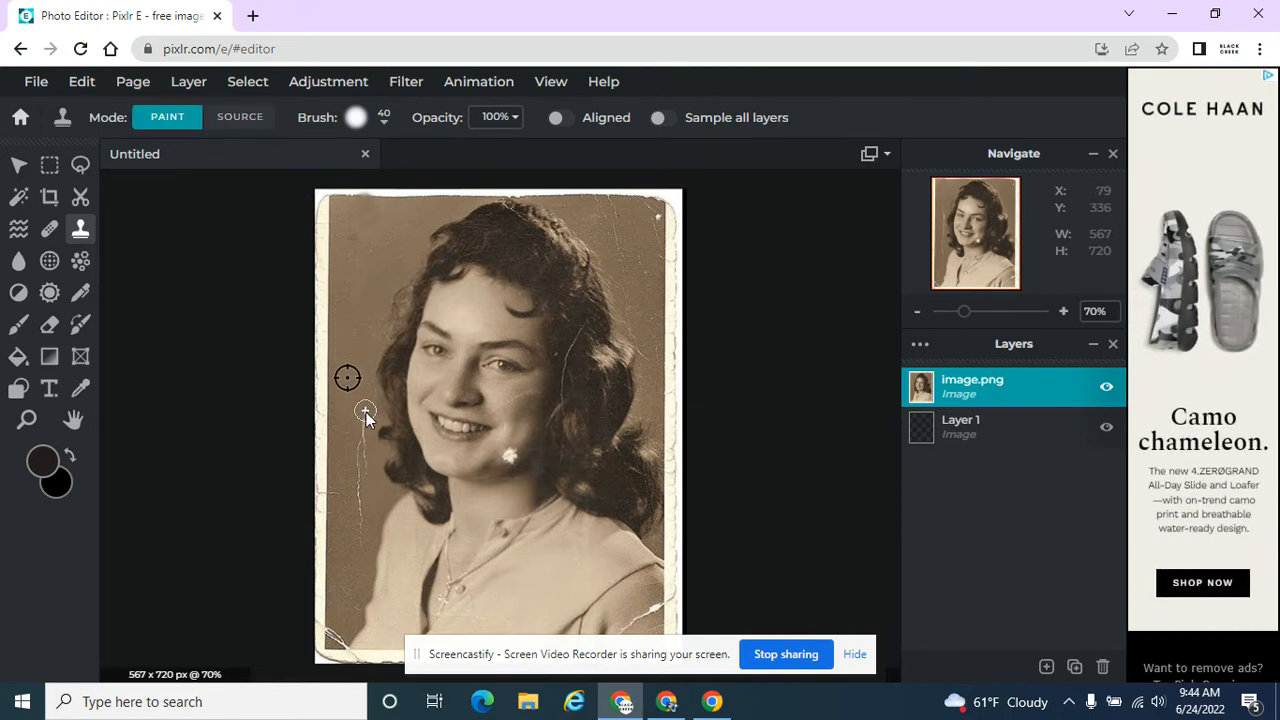
Sample clean backdrop near the photo's lower left and clone it over the lower end of the crack above the shoulder.
left_click(230, 117)
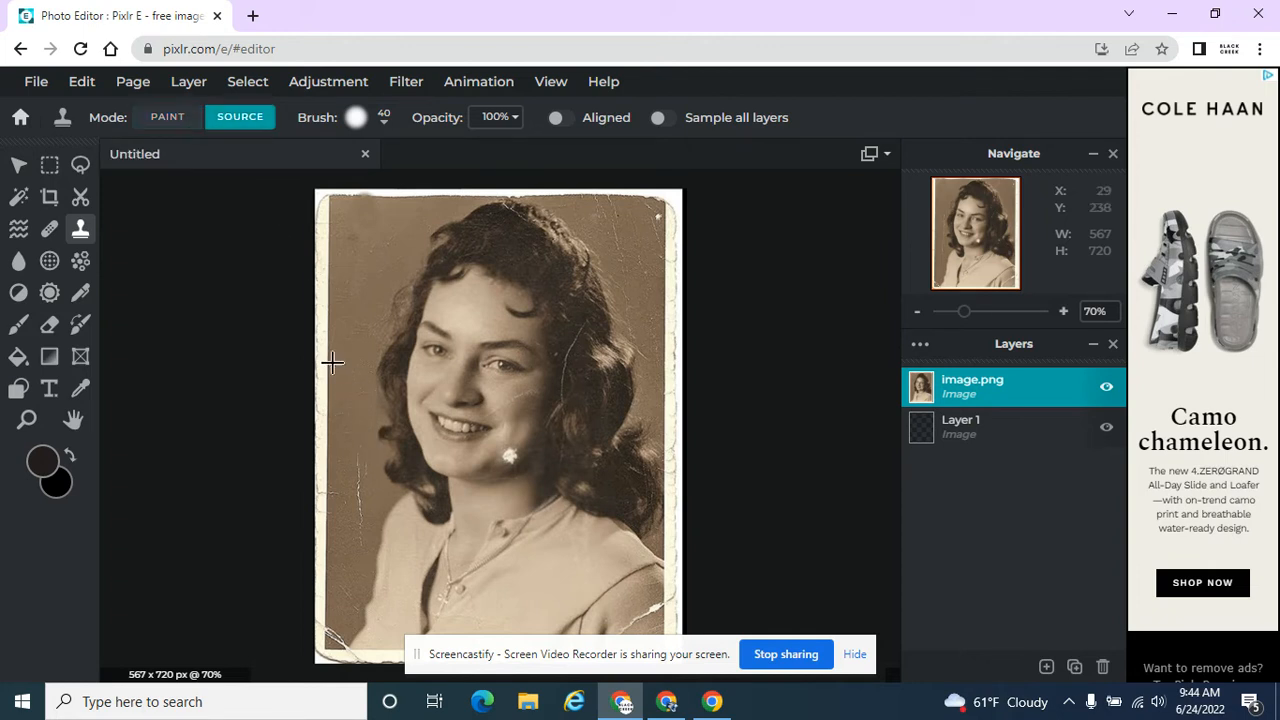
left_click(349, 578)
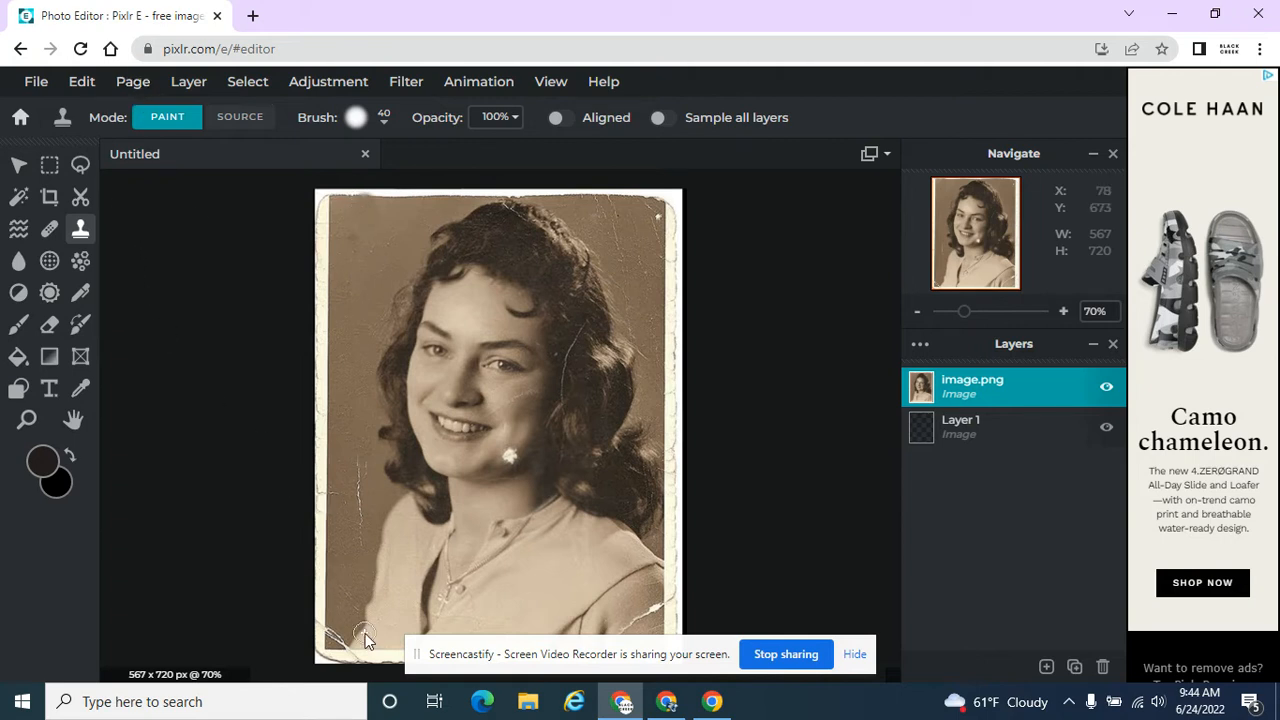
left_click(240, 117)
left_click(333, 533)
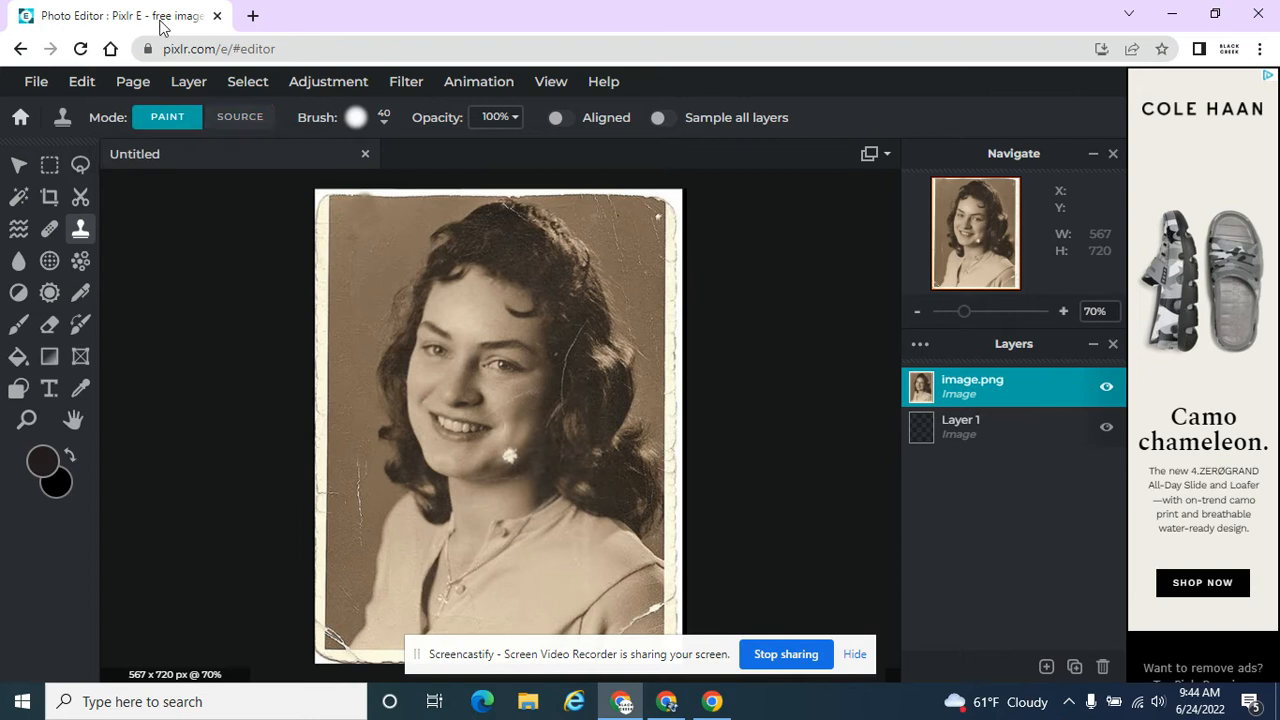
left_click(240, 117)
left_click(360, 553)
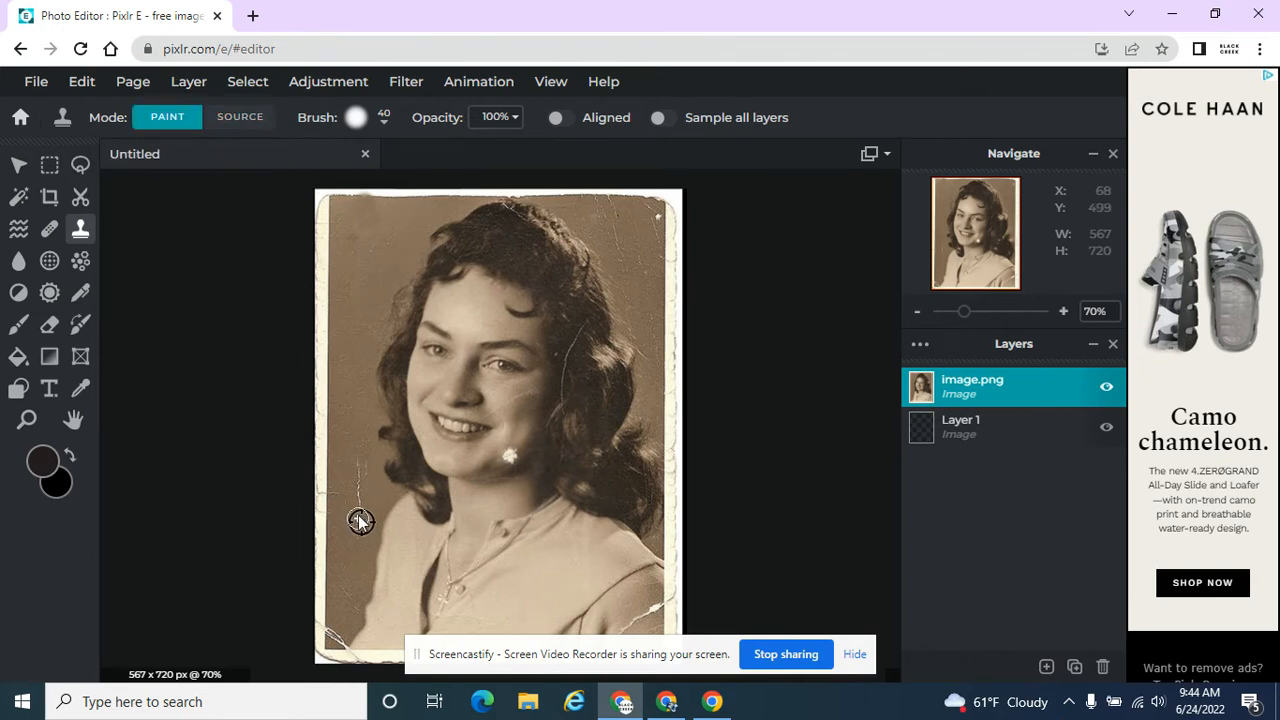
Resample the backdrop beside the shoulder and clone upward over the rest of the crack's lower stretch.
left_click(215, 117)
left_click(344, 558)
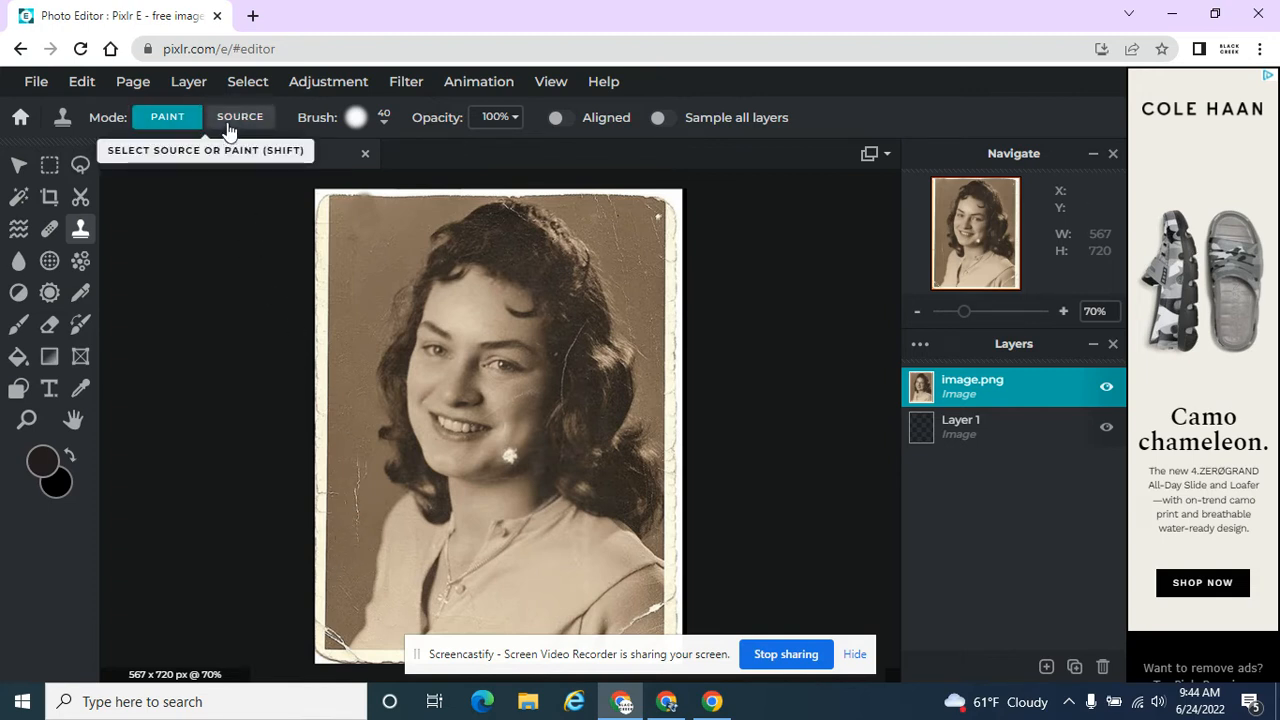
left_click(228, 117)
left_click(343, 553)
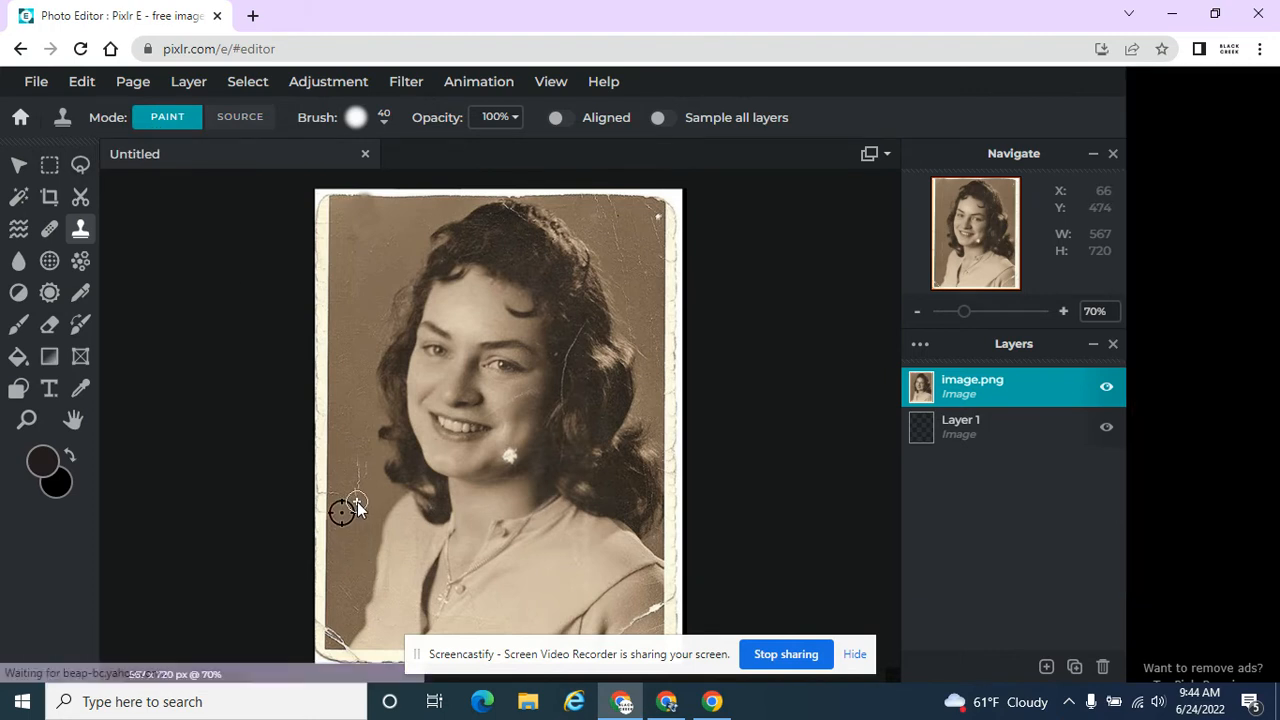
left_click(228, 117)
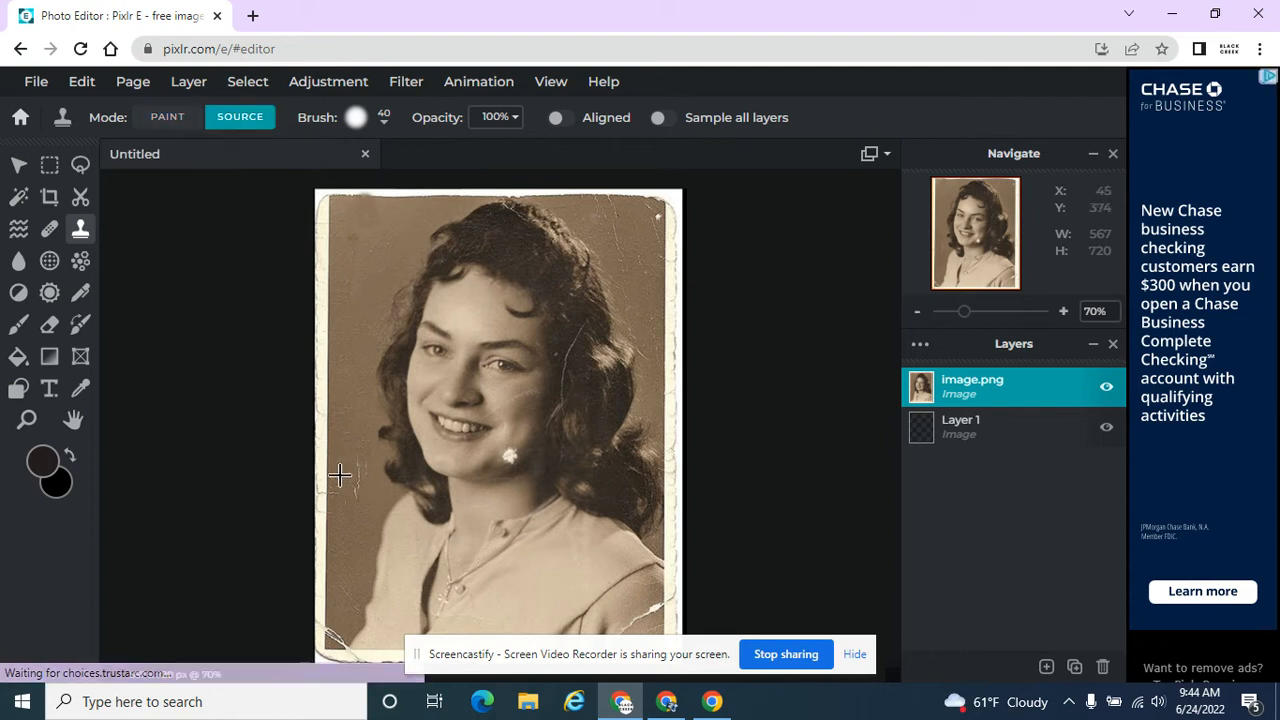
left_click(341, 533)
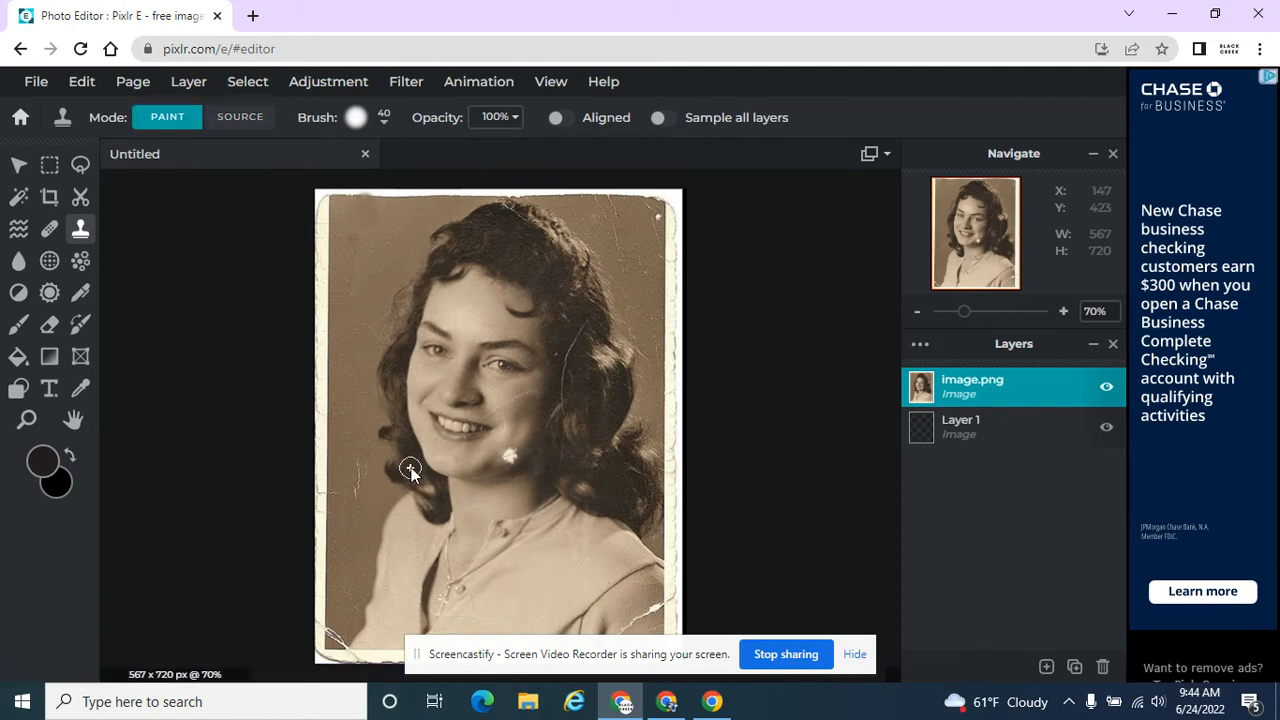
left_click_drag(357, 513, 360, 487)
Clone over the mark on the photo's left border and the last faint traces of the vertical crack beside the hair.
left_click(240, 117)
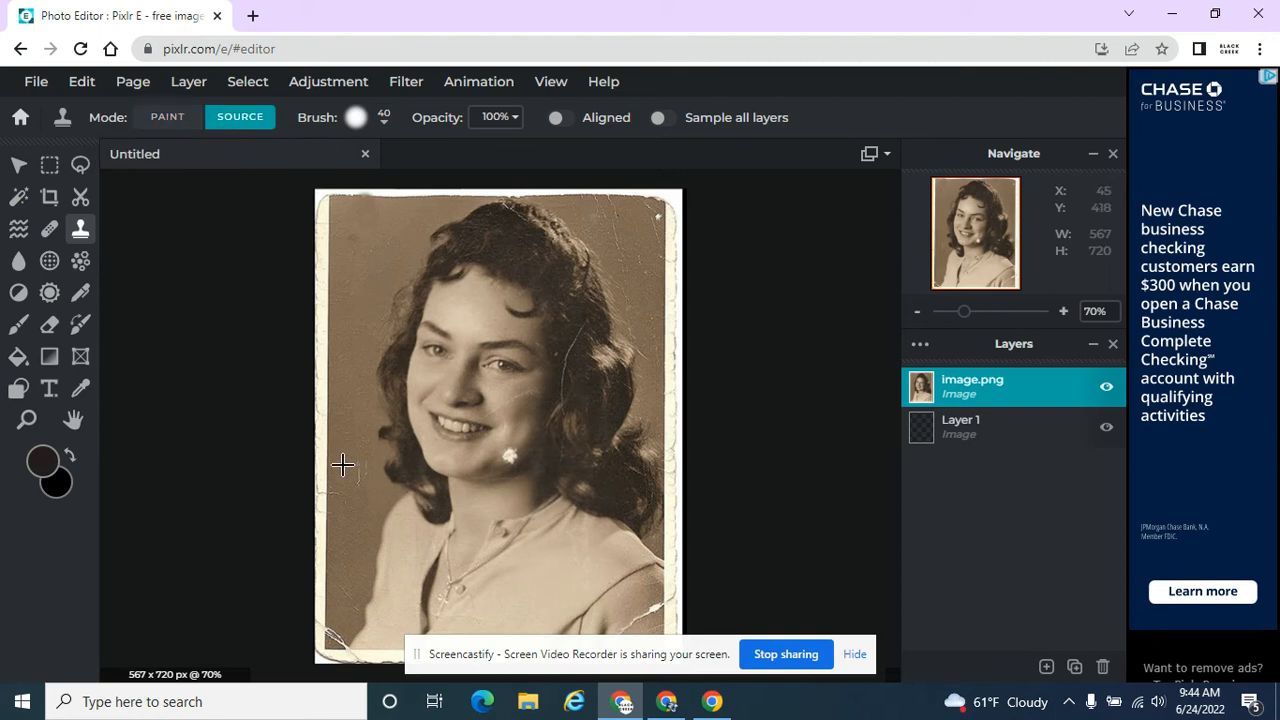
left_click(335, 465)
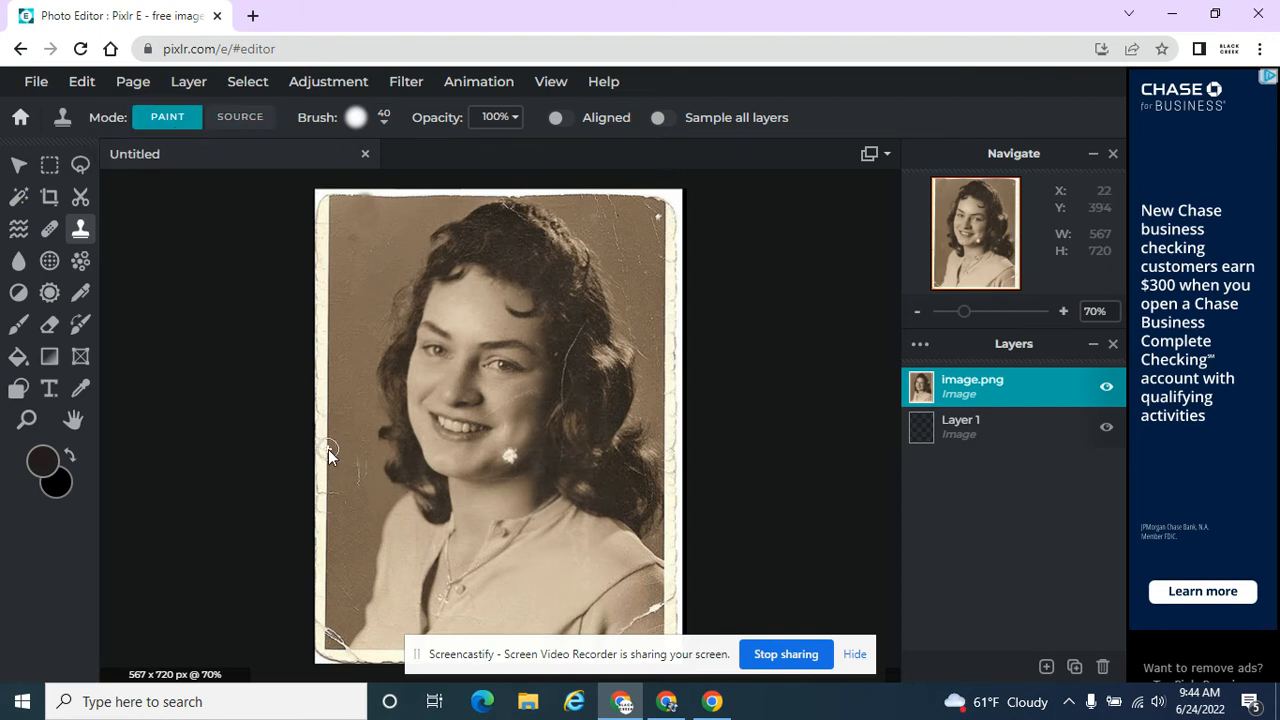
key("shift")
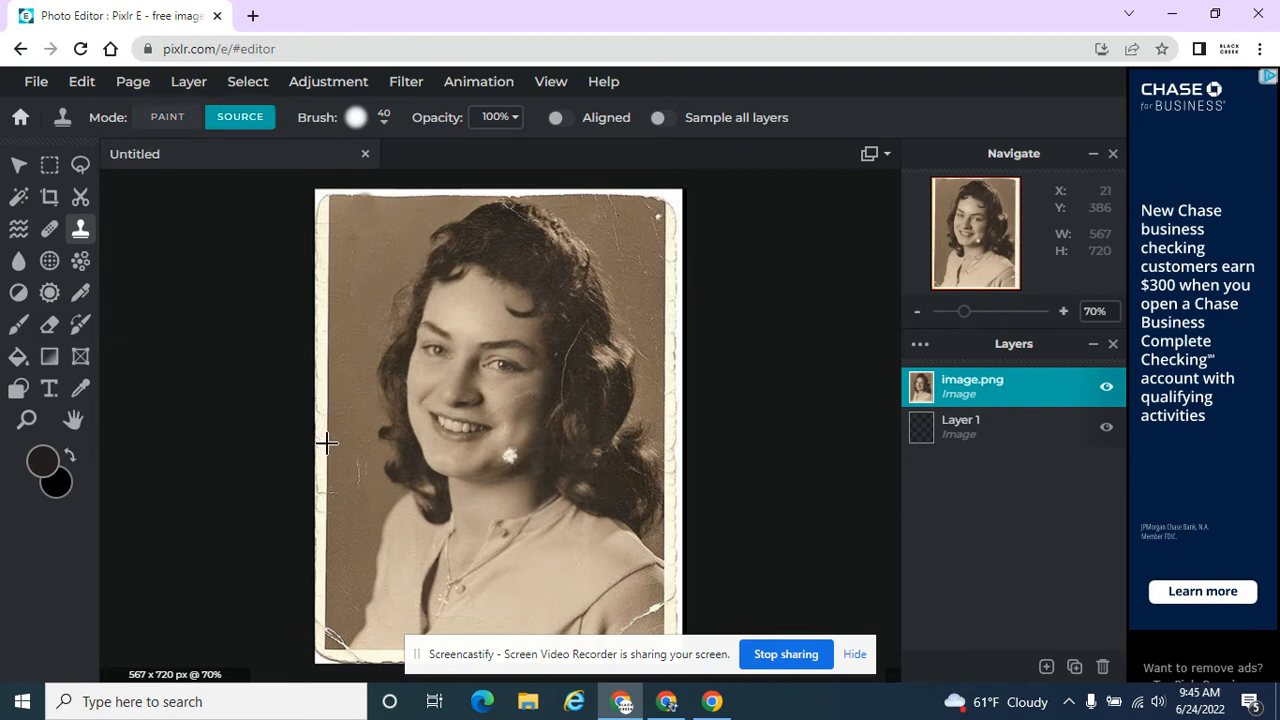
left_click(327, 443)
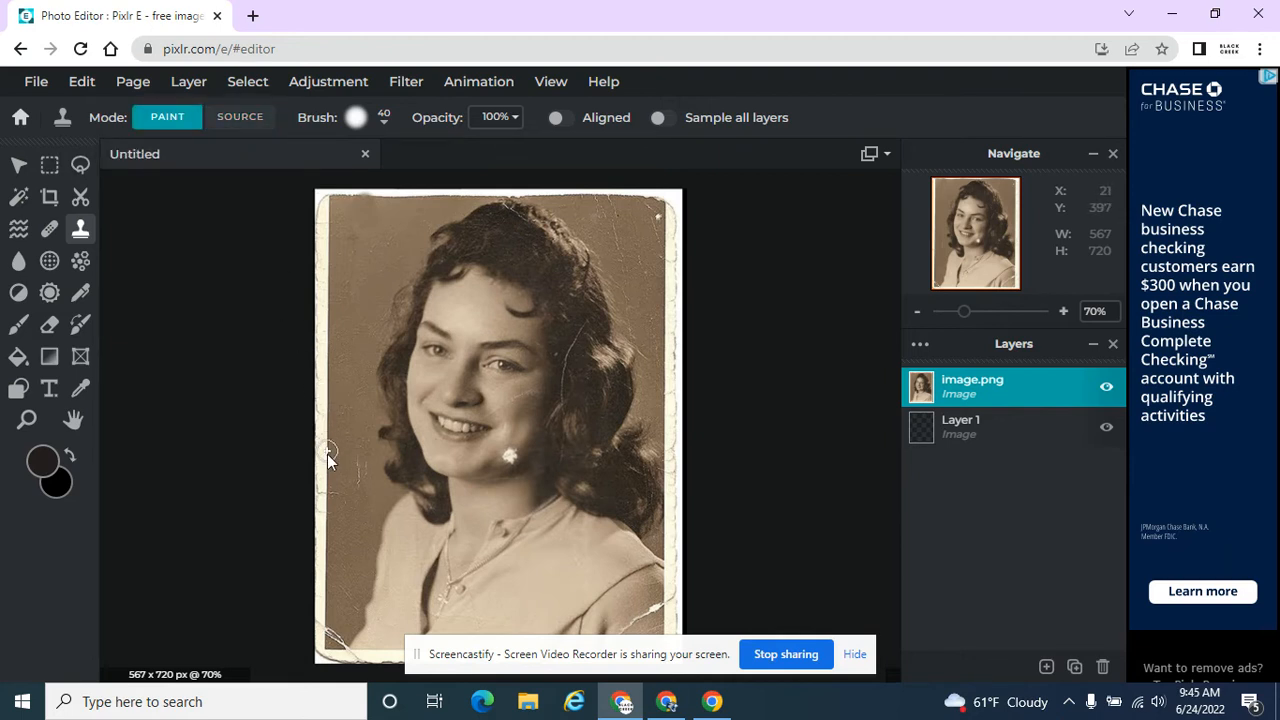
mouse_move(327, 487)
left_mouse_down()
mouse_move(326, 507)
mouse_move(321, 492)
left_mouse_up()
left_click(240, 117)
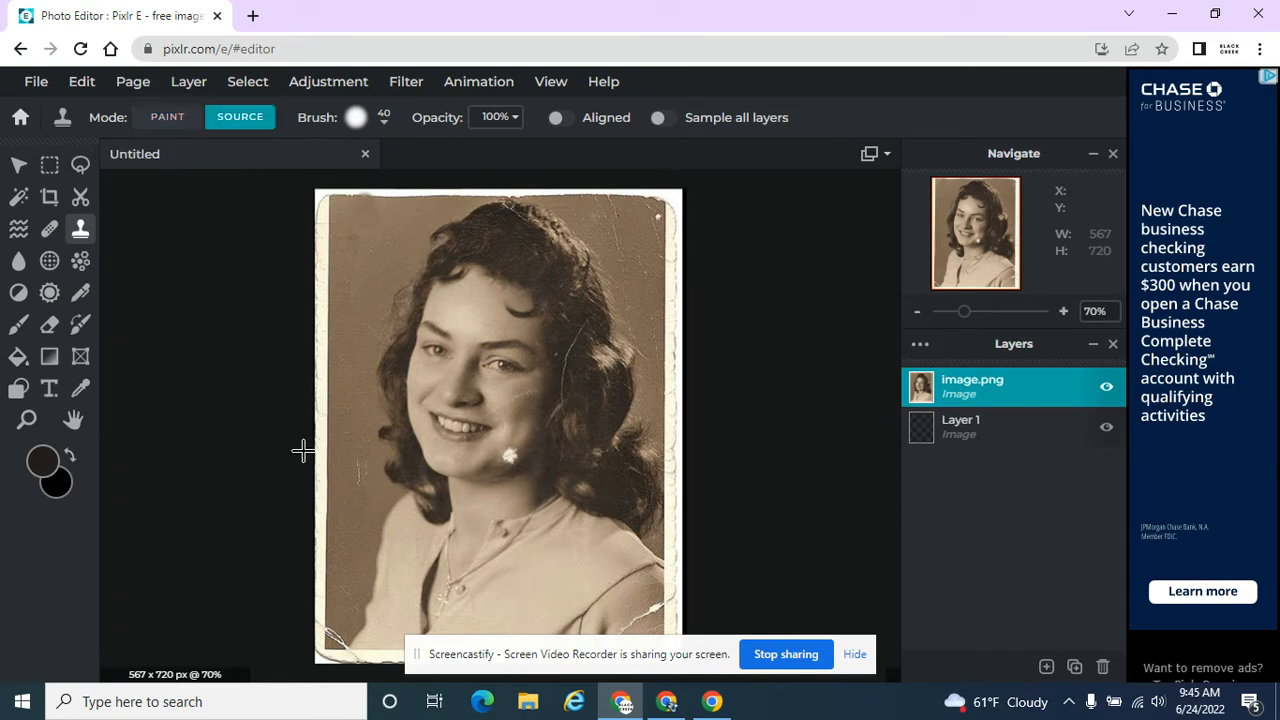
left_click(357, 525)
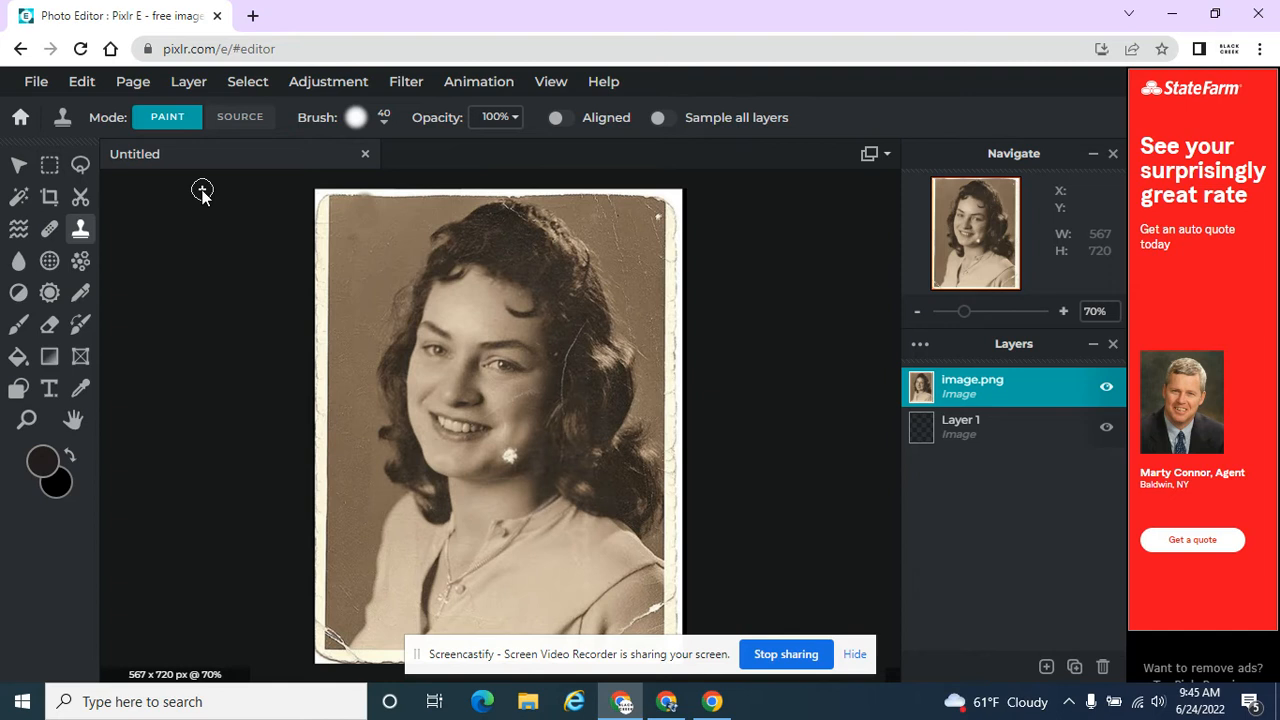
Clone a clean part of the upper border edge over the uneven spot where the crack met it.
left_click(240, 117)
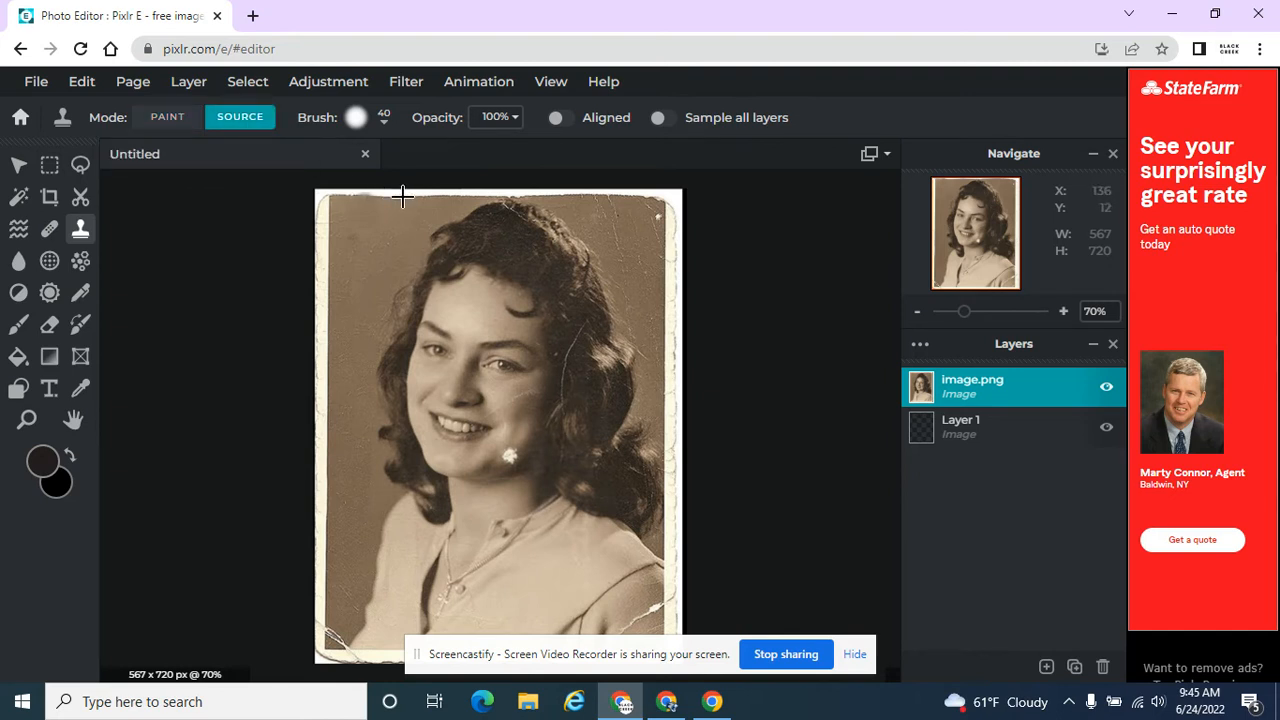
left_click(402, 197)
key("shift")
left_click(376, 197)
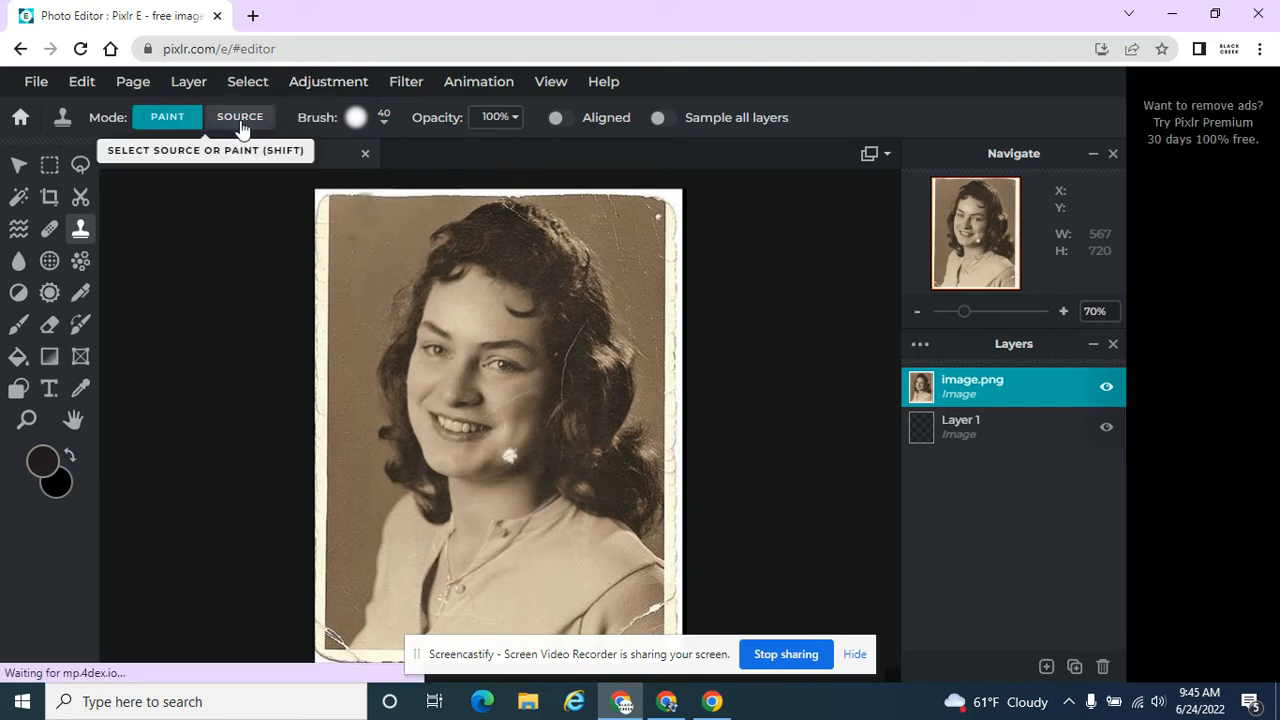
left_click(240, 117)
left_click(407, 196)
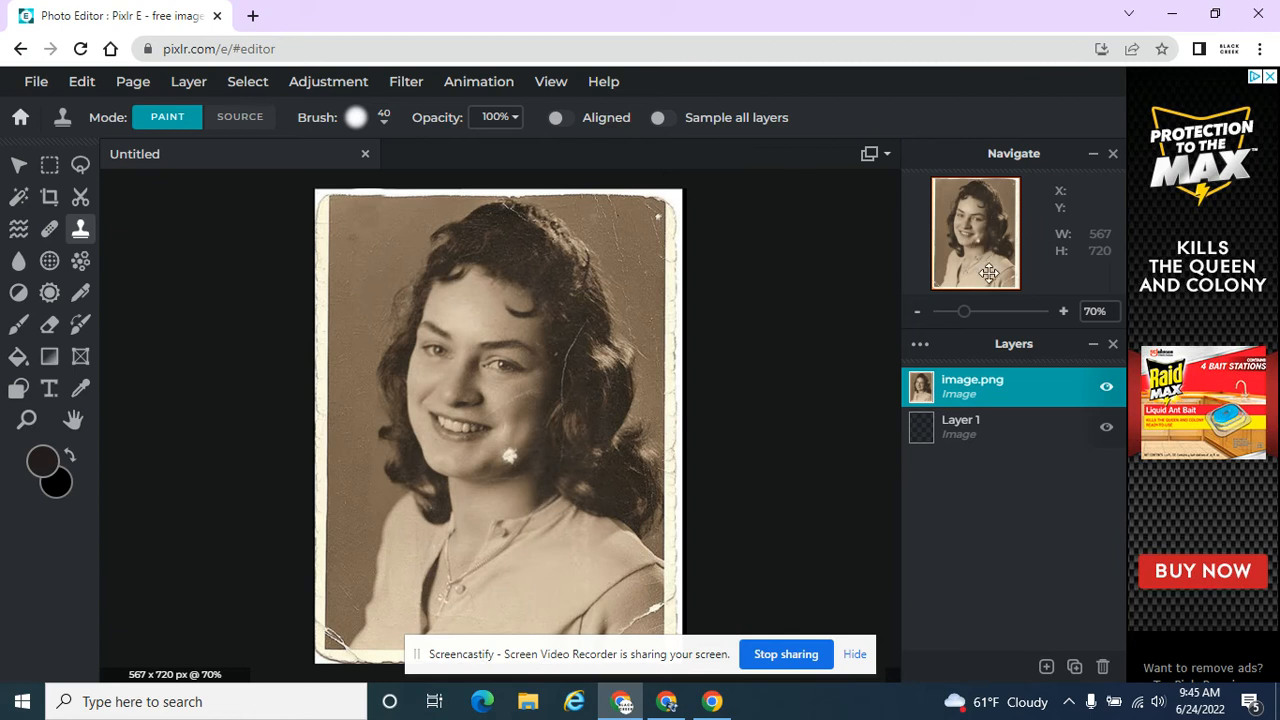
Set the Clone brush size to 8 px for close-up retouching of the face.
left_click(1063, 312)
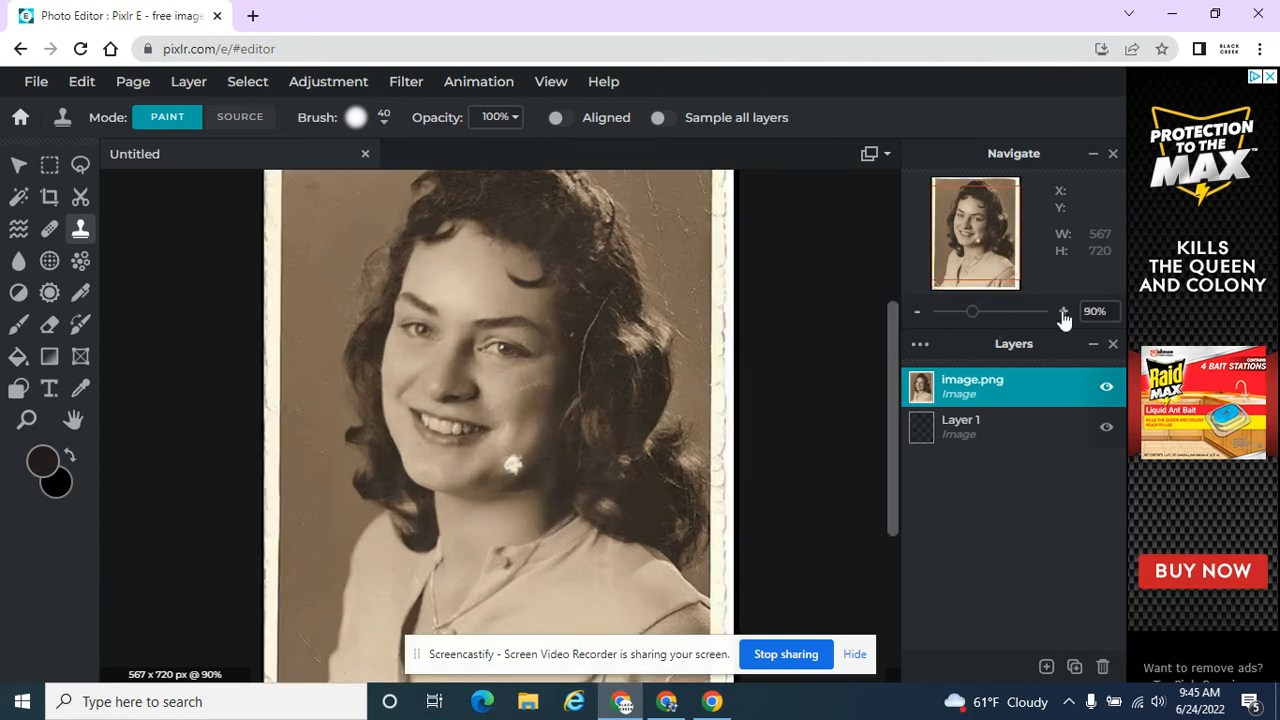
left_click(1063, 312)
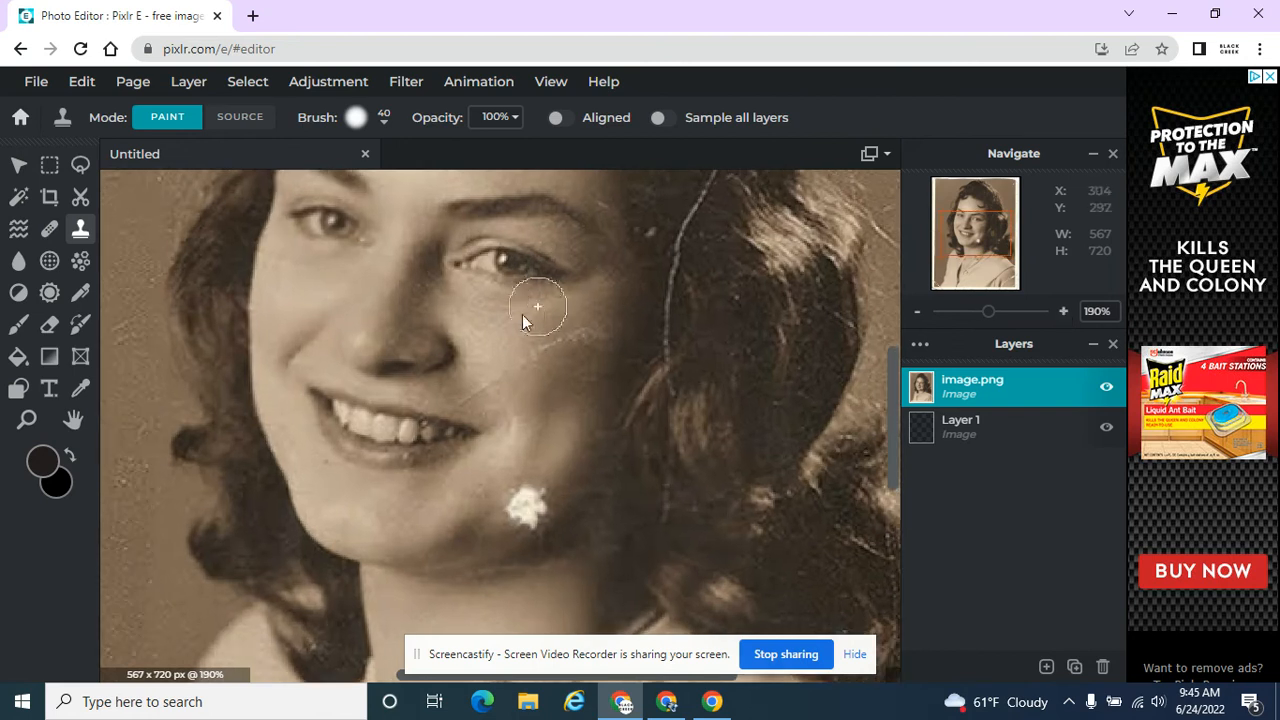
left_click(357, 118)
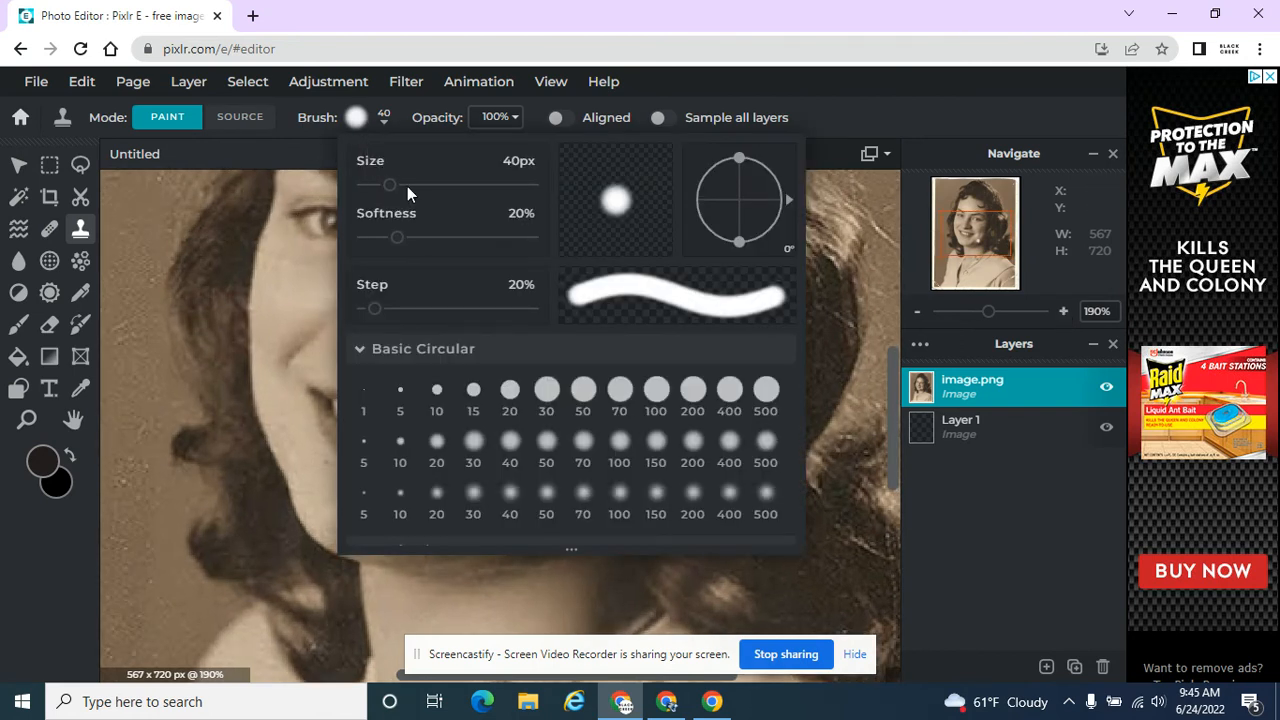
left_click_drag(390, 188, 369, 186)
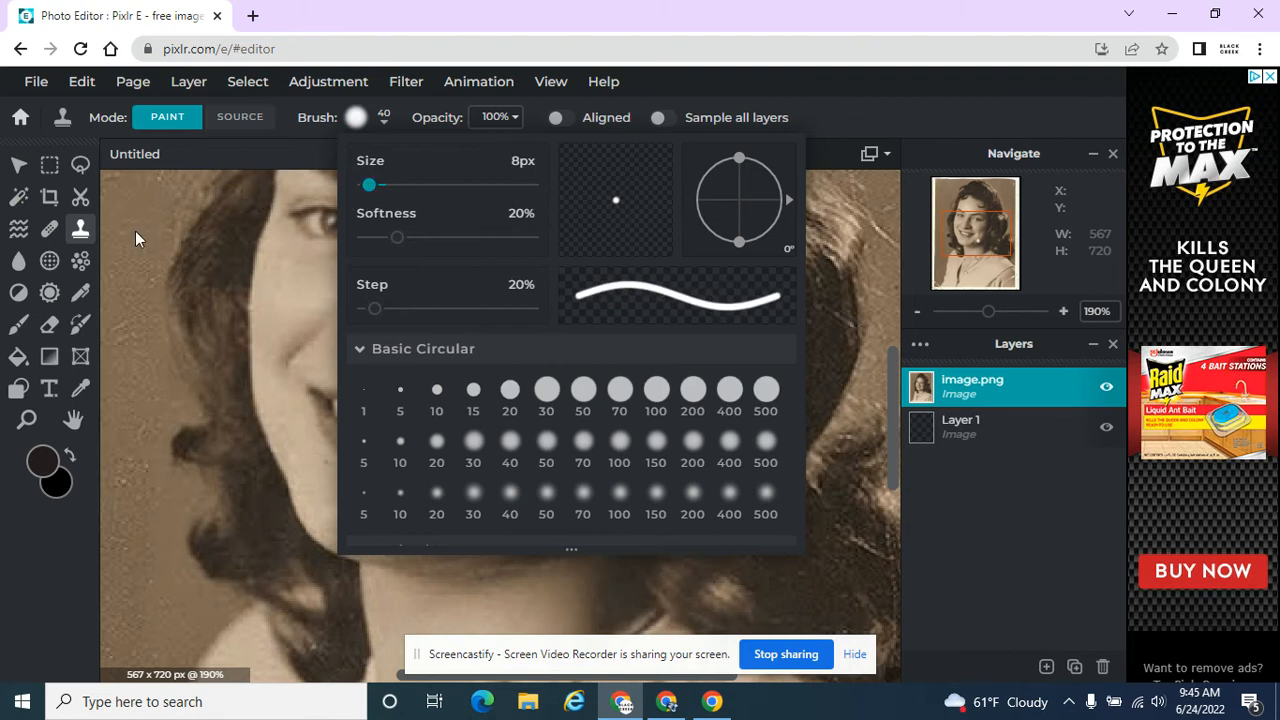
left_click(175, 252)
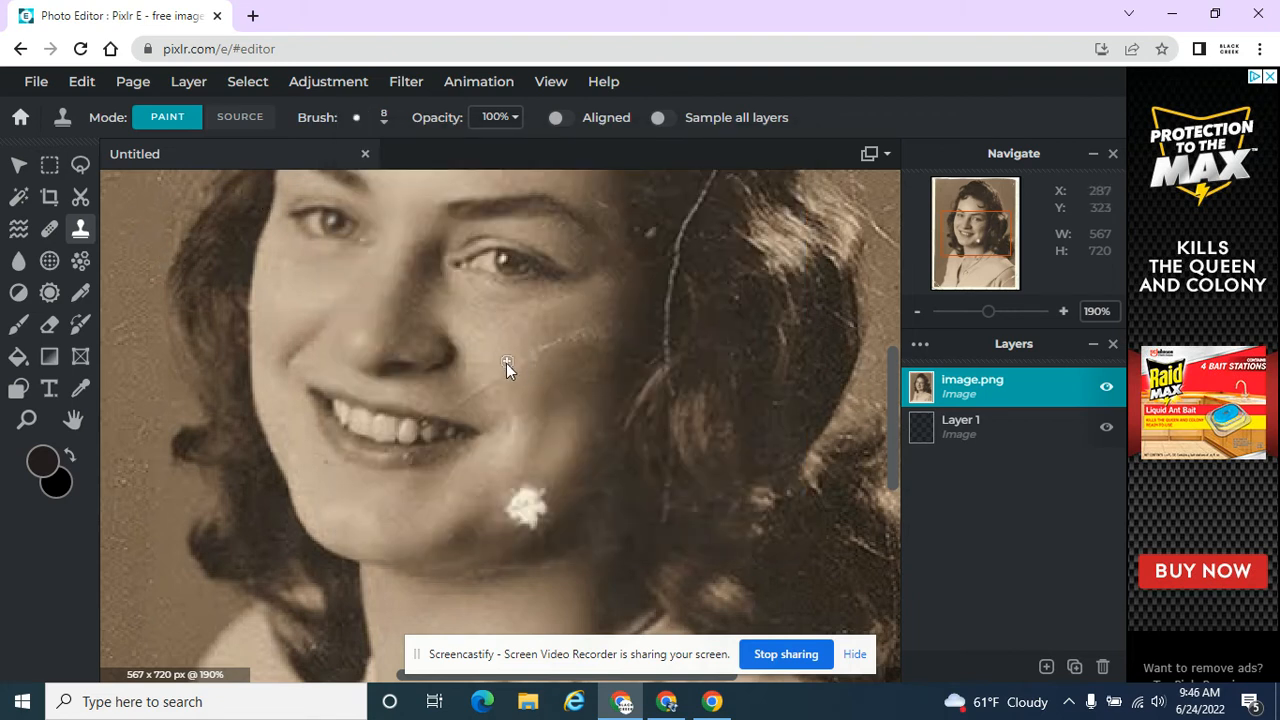
Sample clean cheek skin around the diagonal scratch below the eye and clone it over the scratch's outer end.
left_click(236, 117)
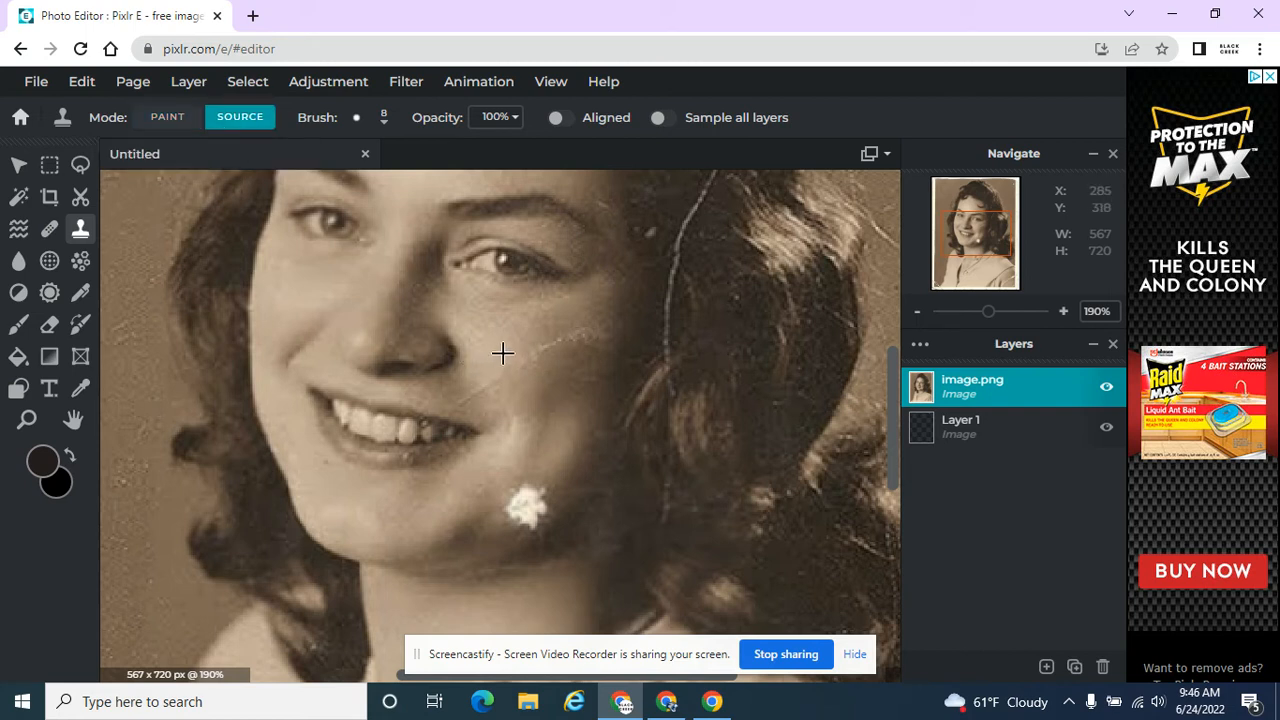
left_click(505, 347)
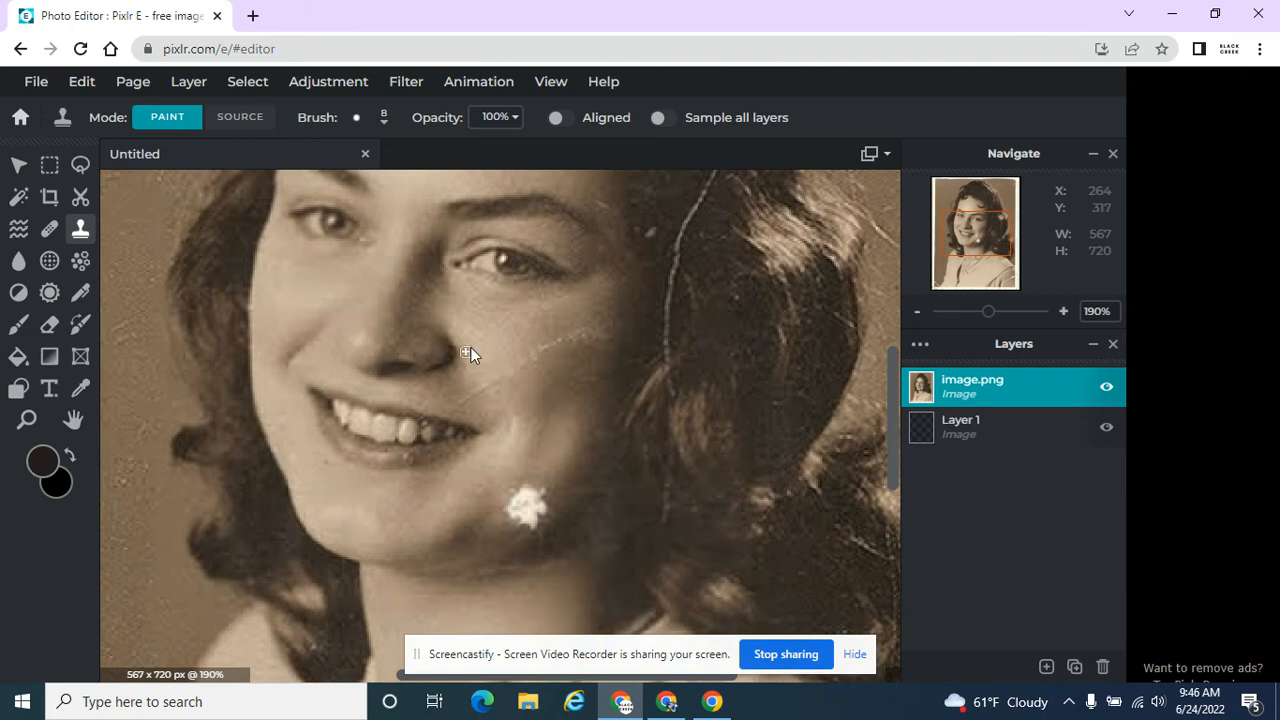
left_click(238, 117)
left_click(602, 358)
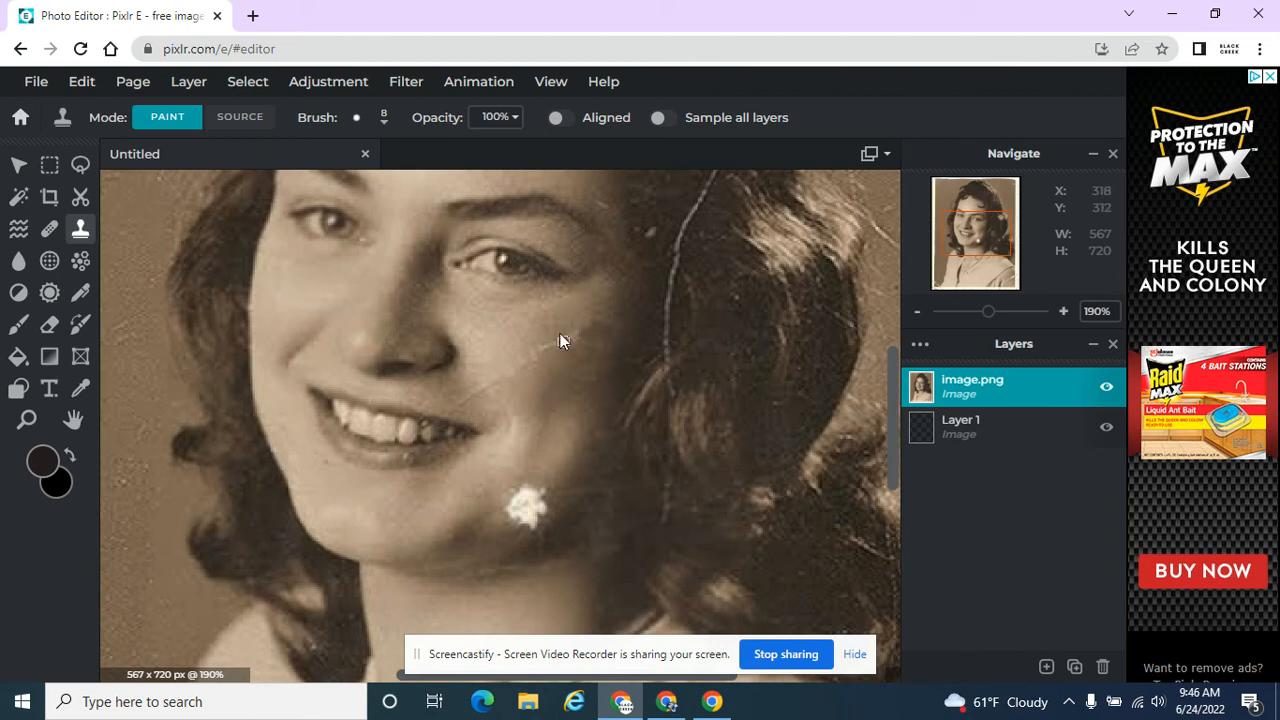
Try to clone the darker cheek skin from below the diagonal scratch over it, and undo the stroke.
left_click(240, 117)
left_click(562, 357)
left_click(248, 118)
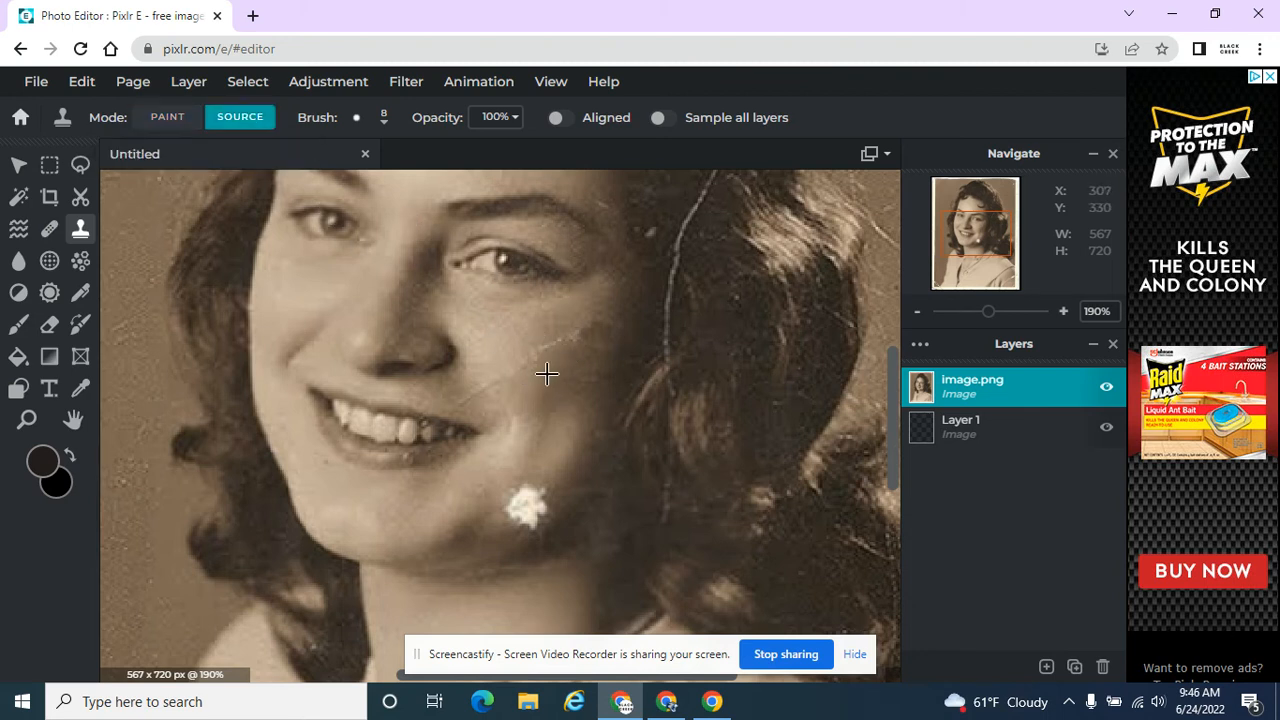
key("shift")
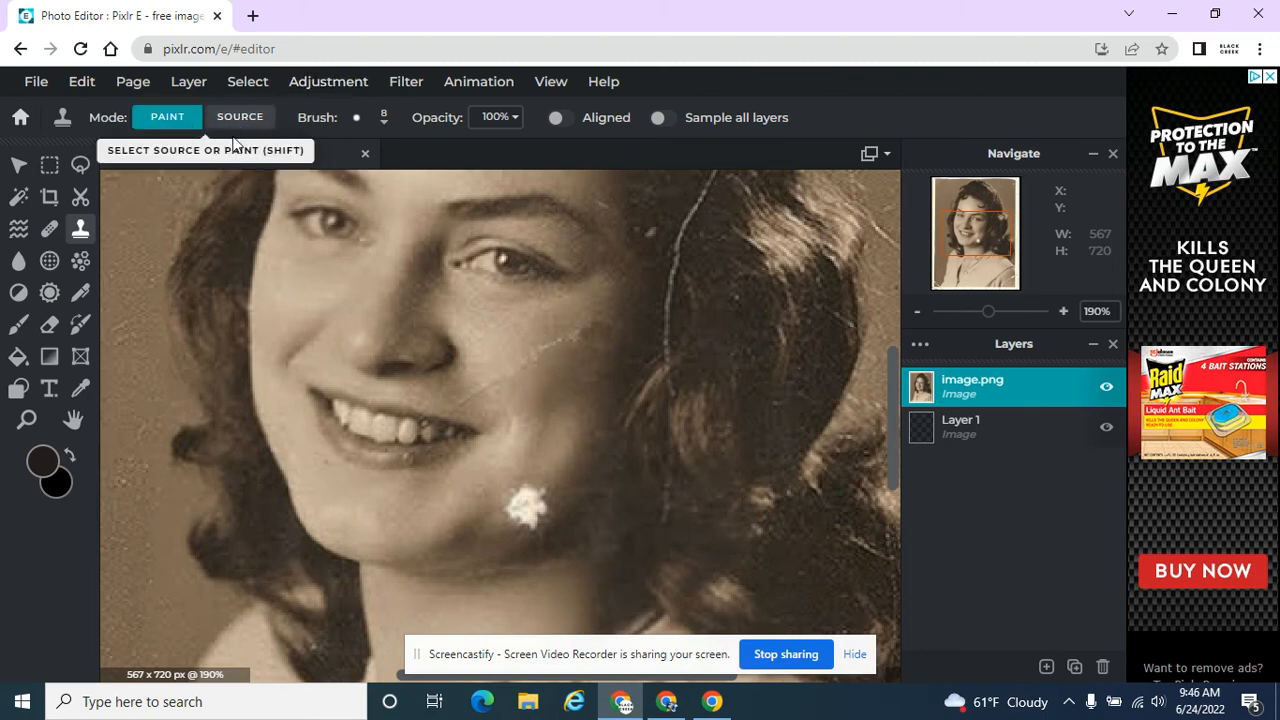
left_click_drag(571, 337, 539, 350)
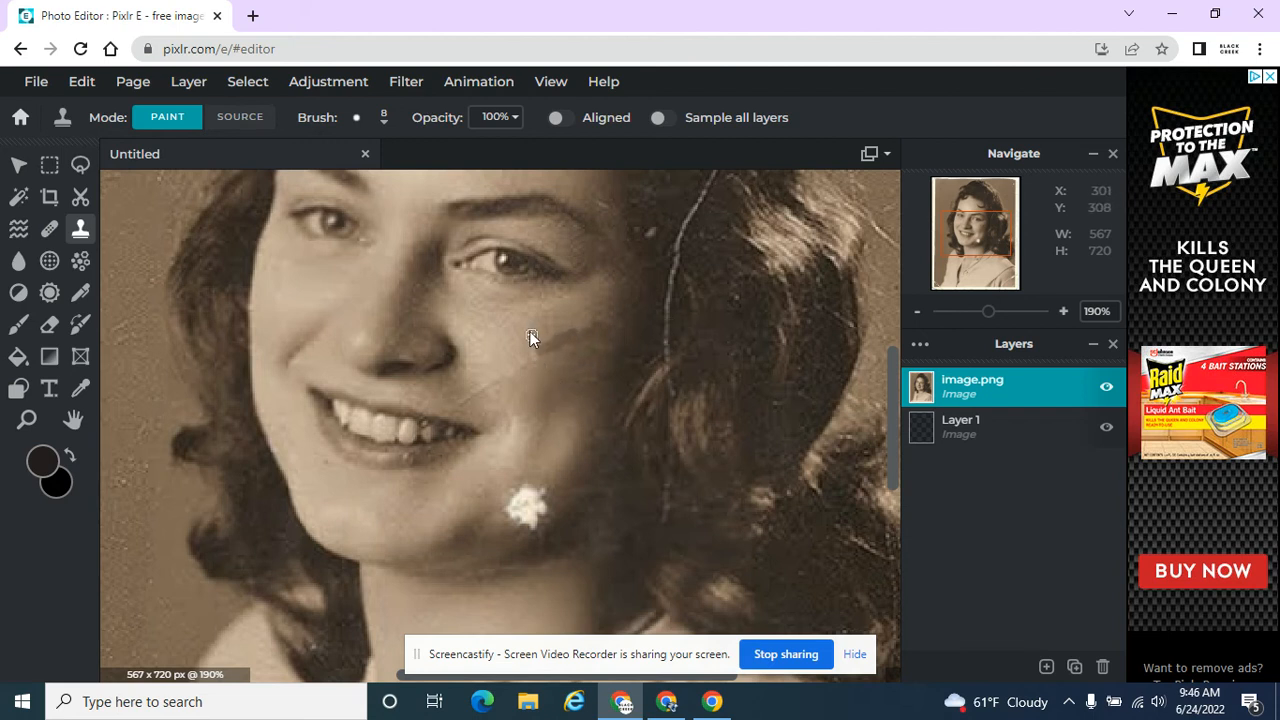
key("ctrl+z")
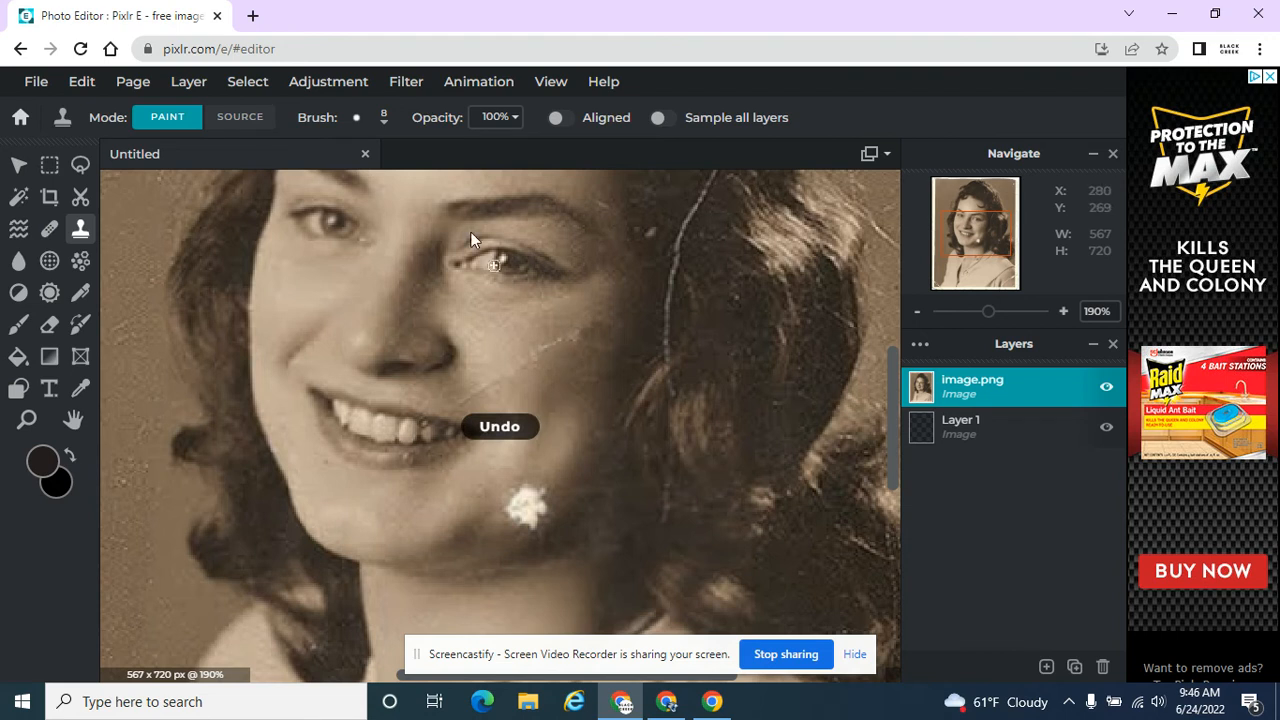
Sample the cheek skin just above the diagonal scratch and clone over its outer part, resampling closer to blend the light patch.
left_click(240, 117)
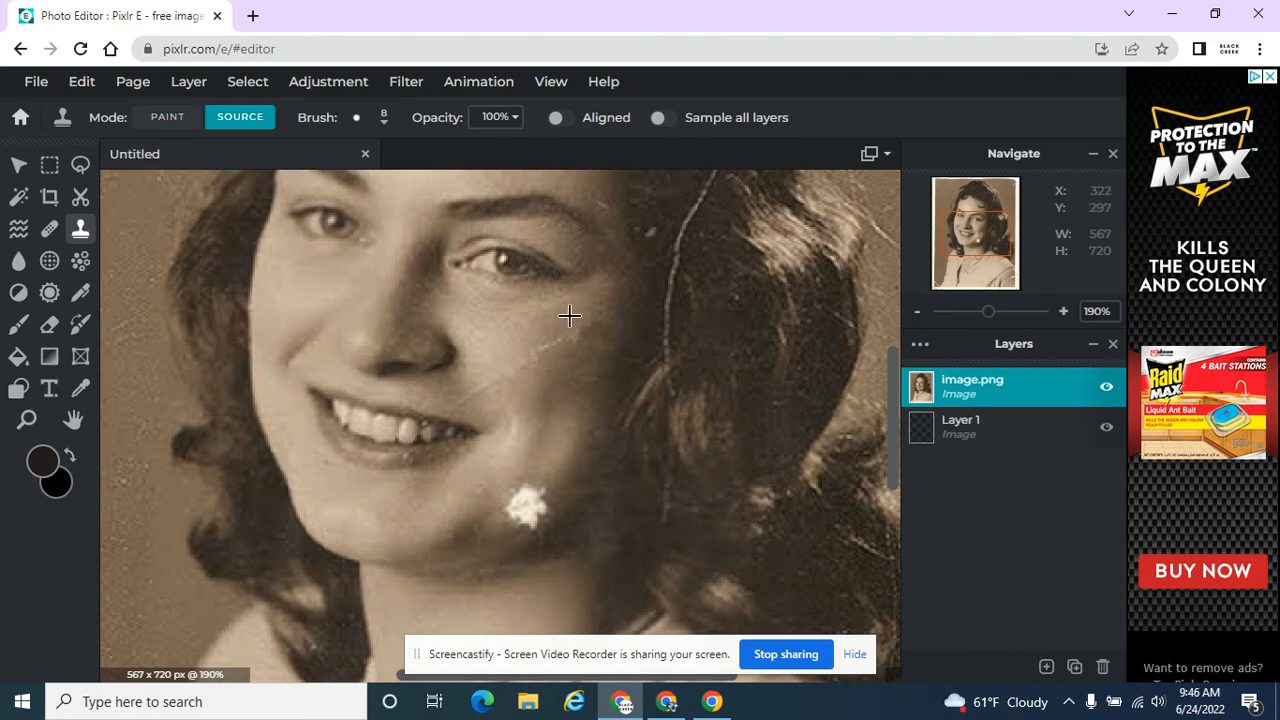
left_click(569, 314)
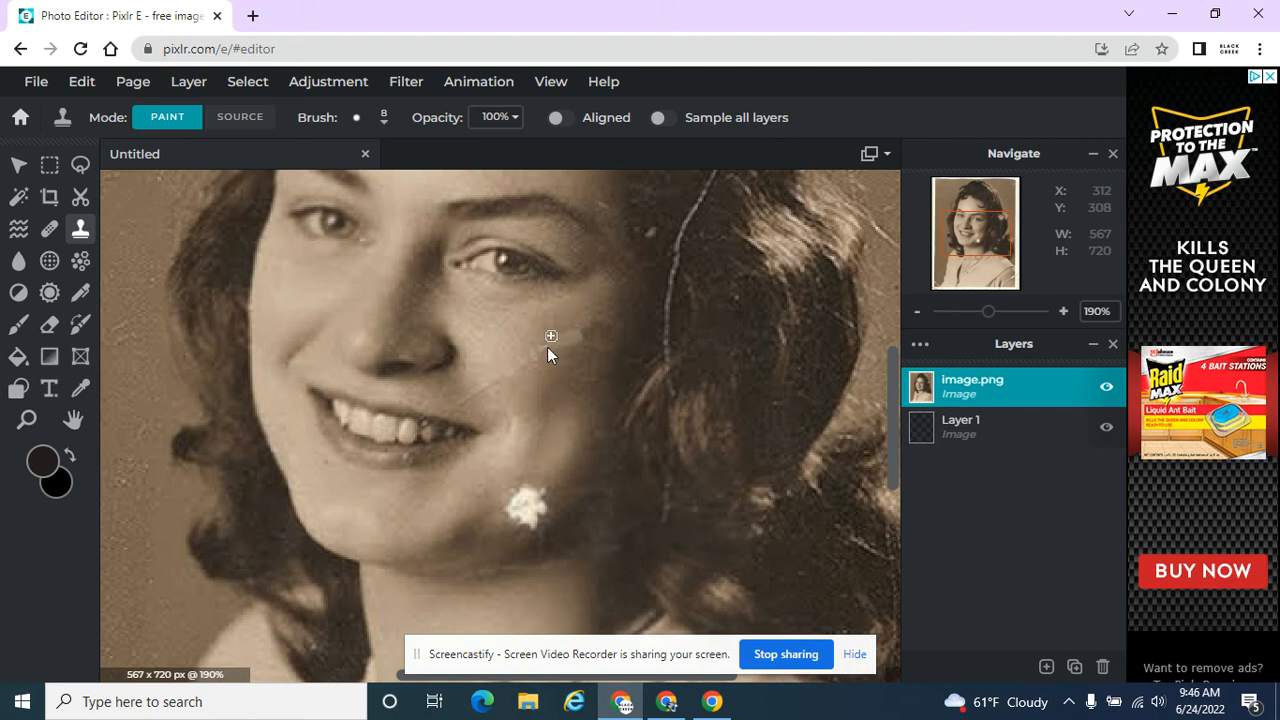
left_click(240, 117)
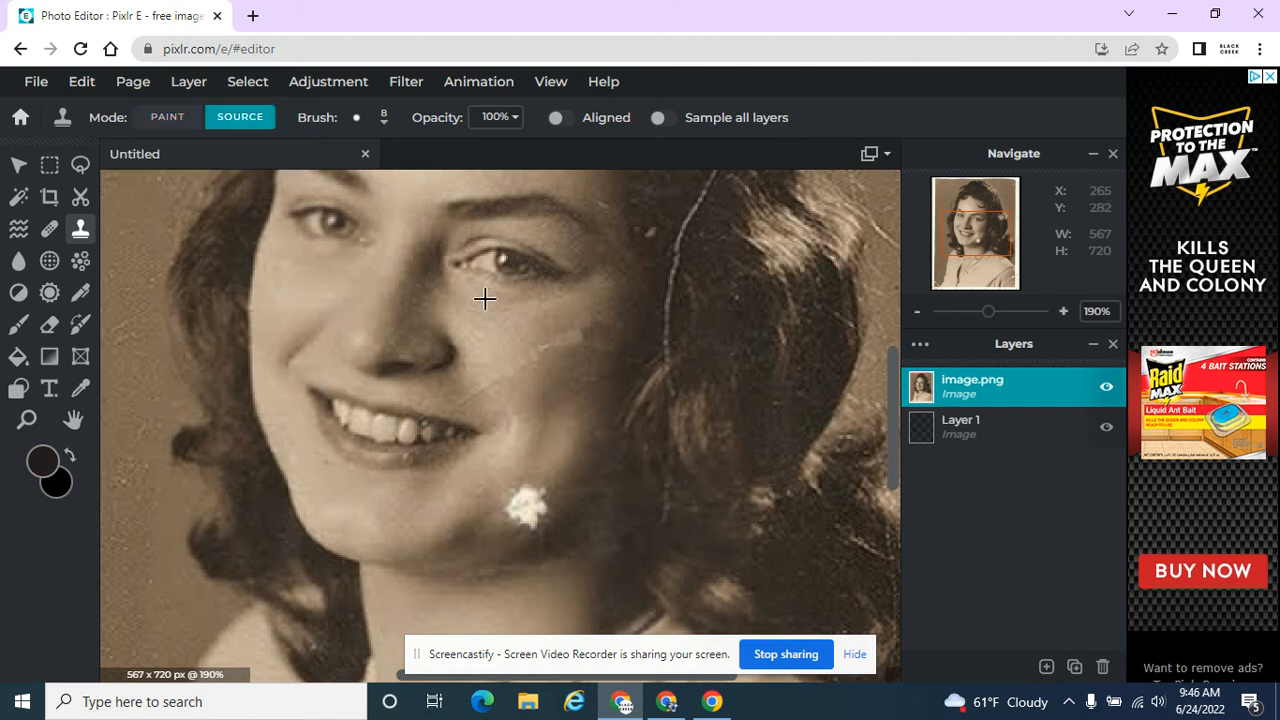
scroll(544, 343, "up", 5)
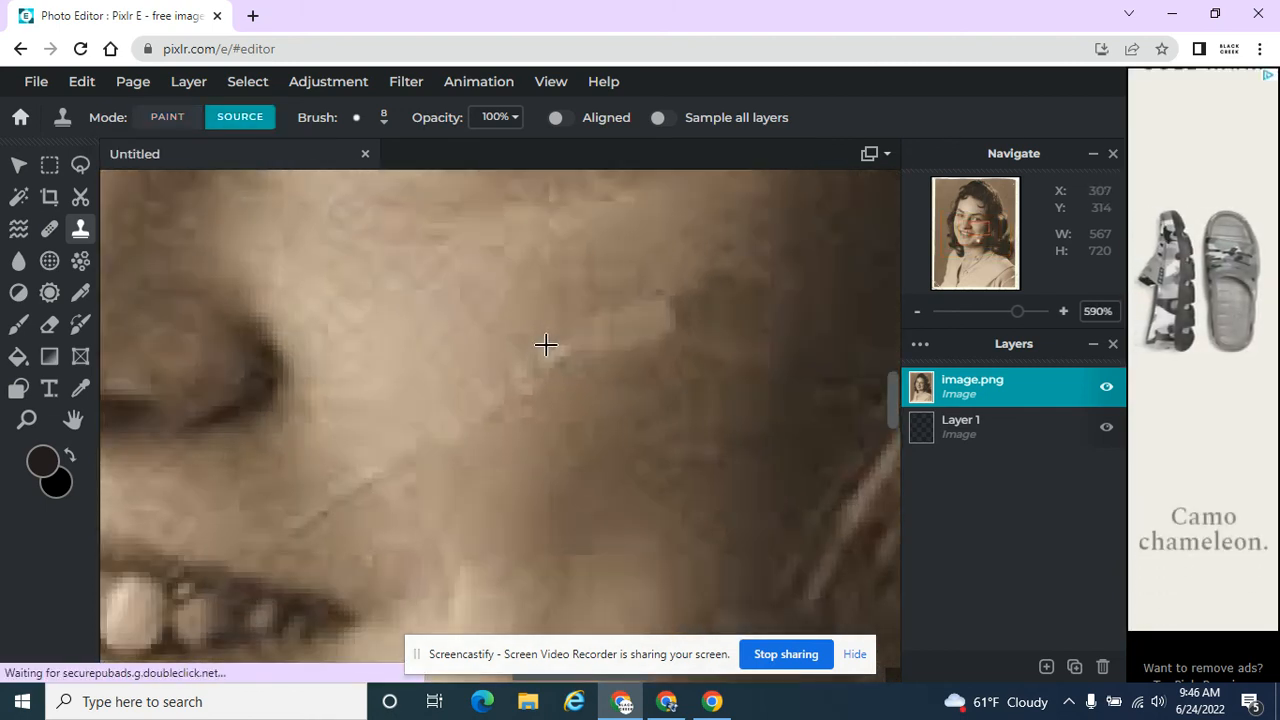
left_click(167, 117)
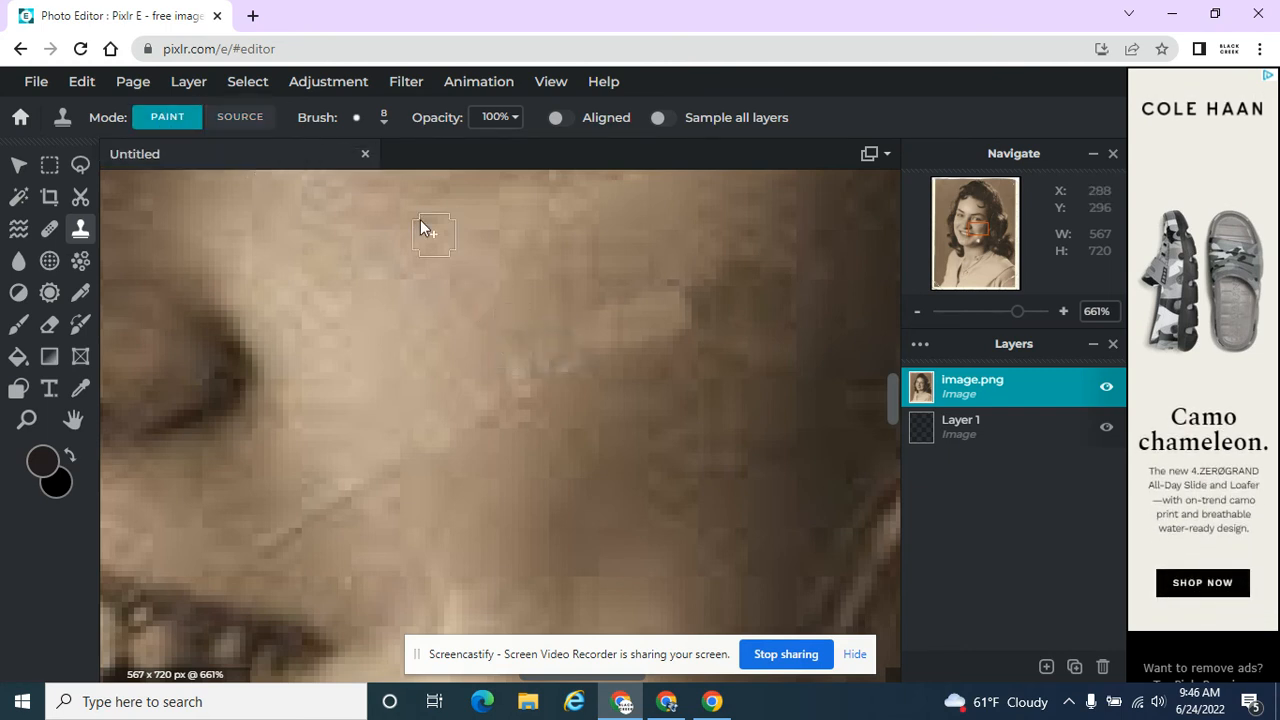
left_click(262, 118)
left_click(598, 305)
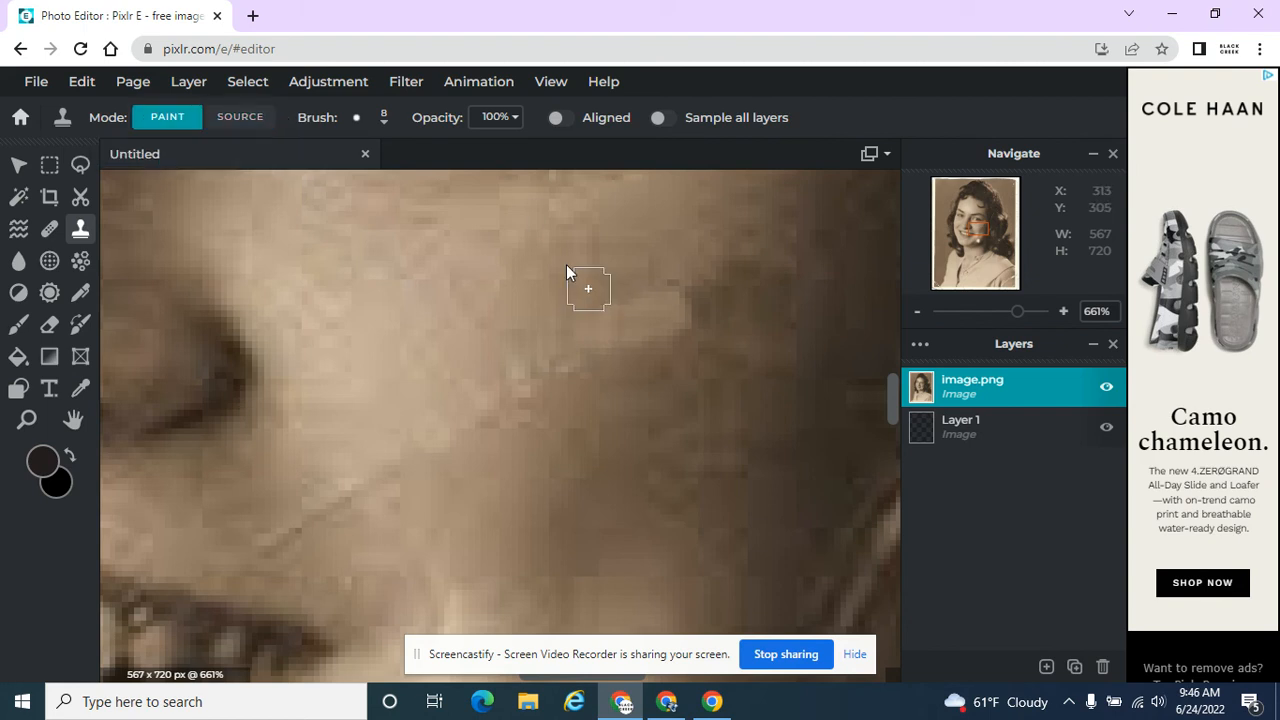
left_click(632, 334)
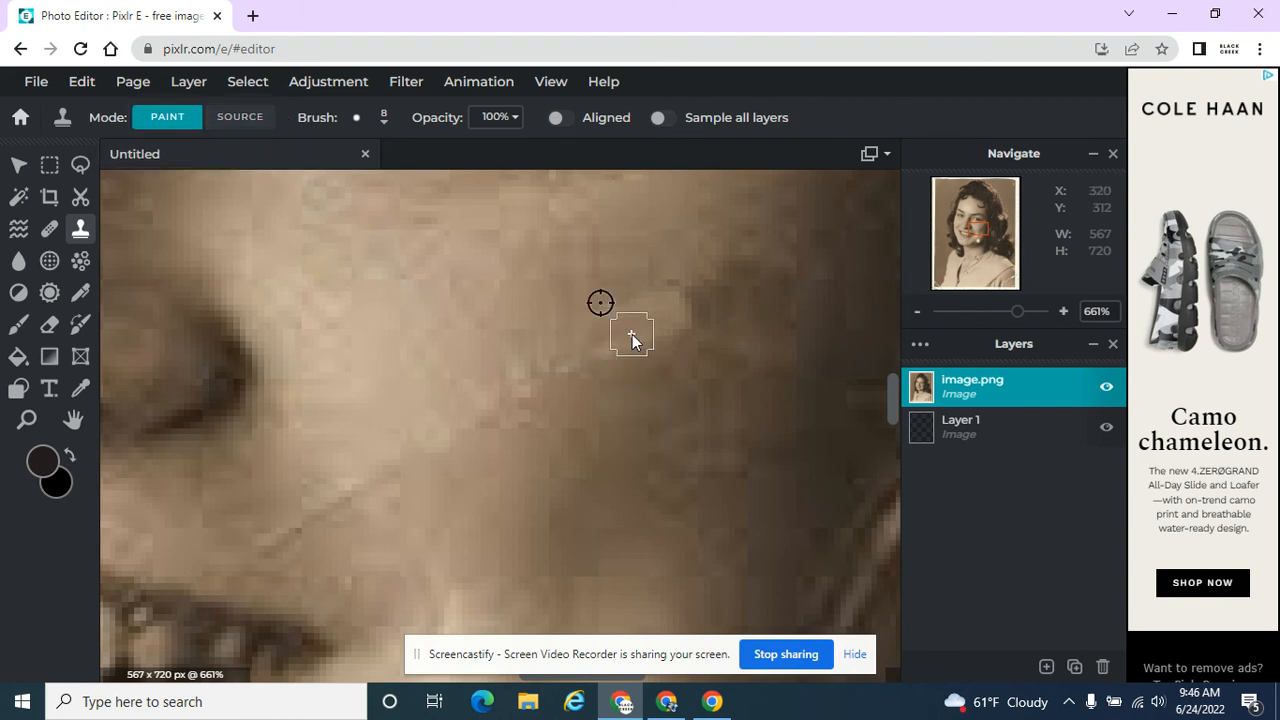
Resample cheek skin on the nose side of the scratch and clone over the light specks along its middle.
left_click(226, 119)
left_click(489, 379)
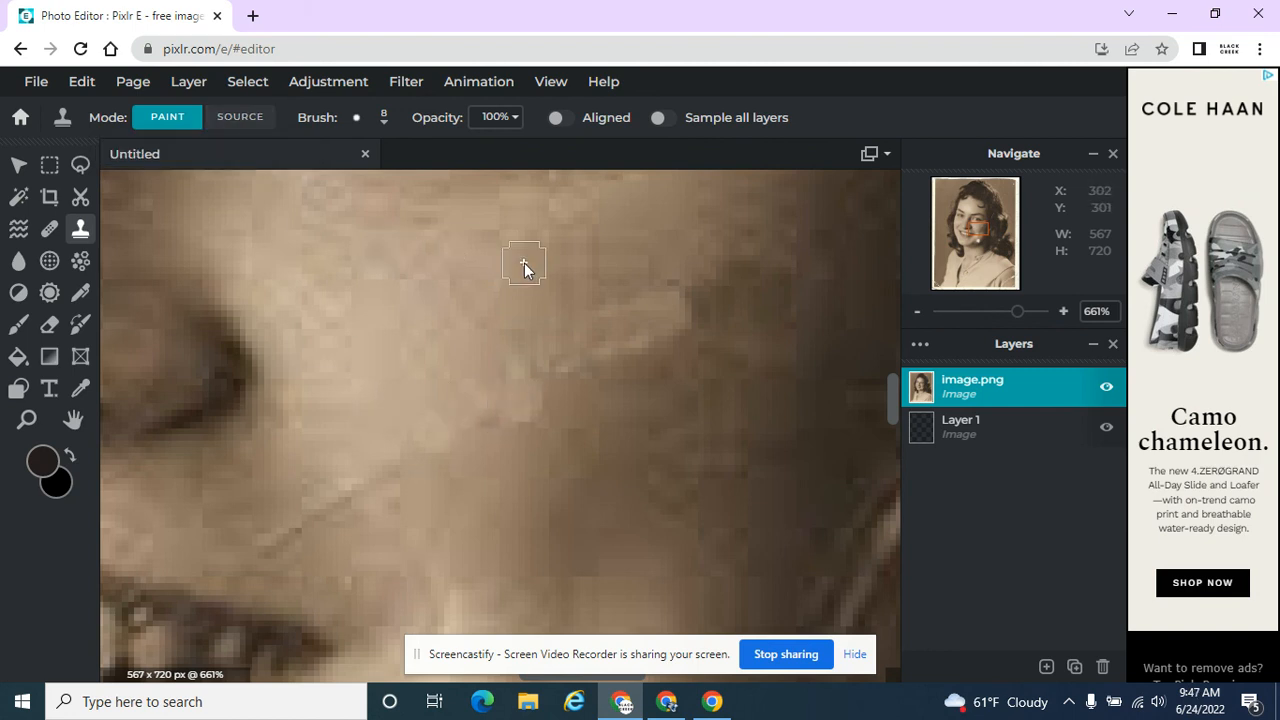
scroll(247, 426, "down", 10)
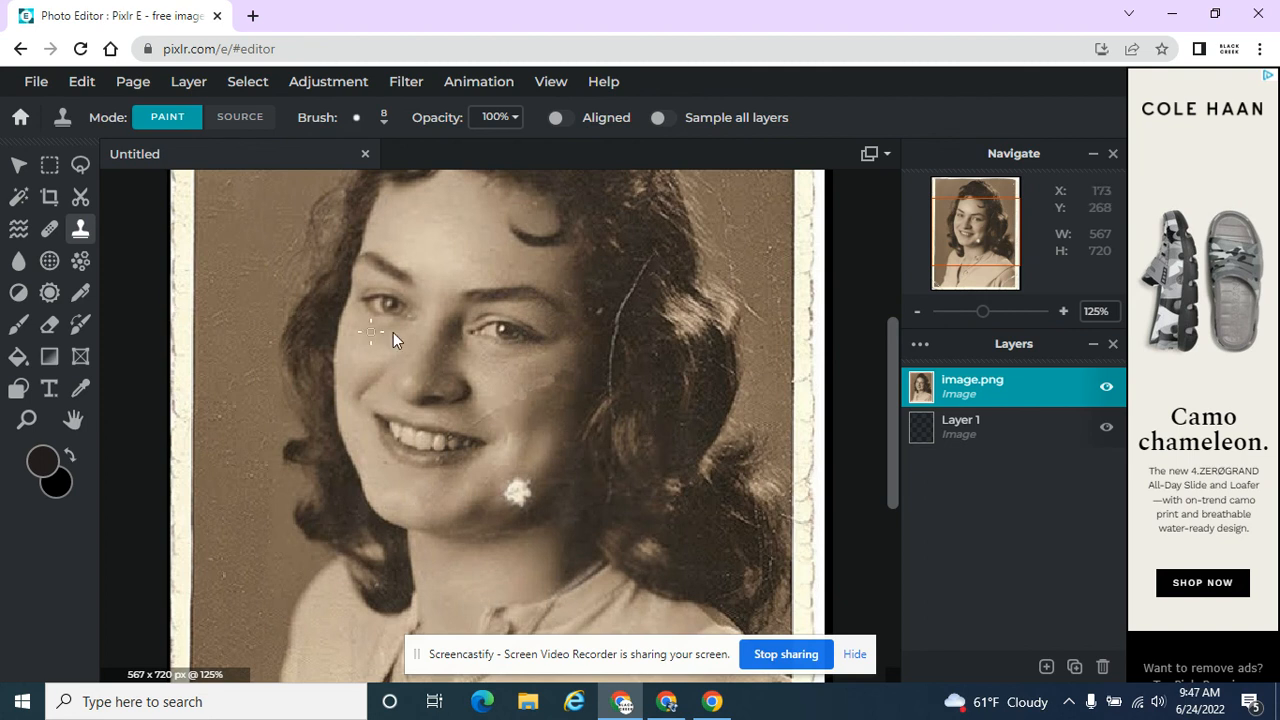
scroll(394, 333, "down", 2)
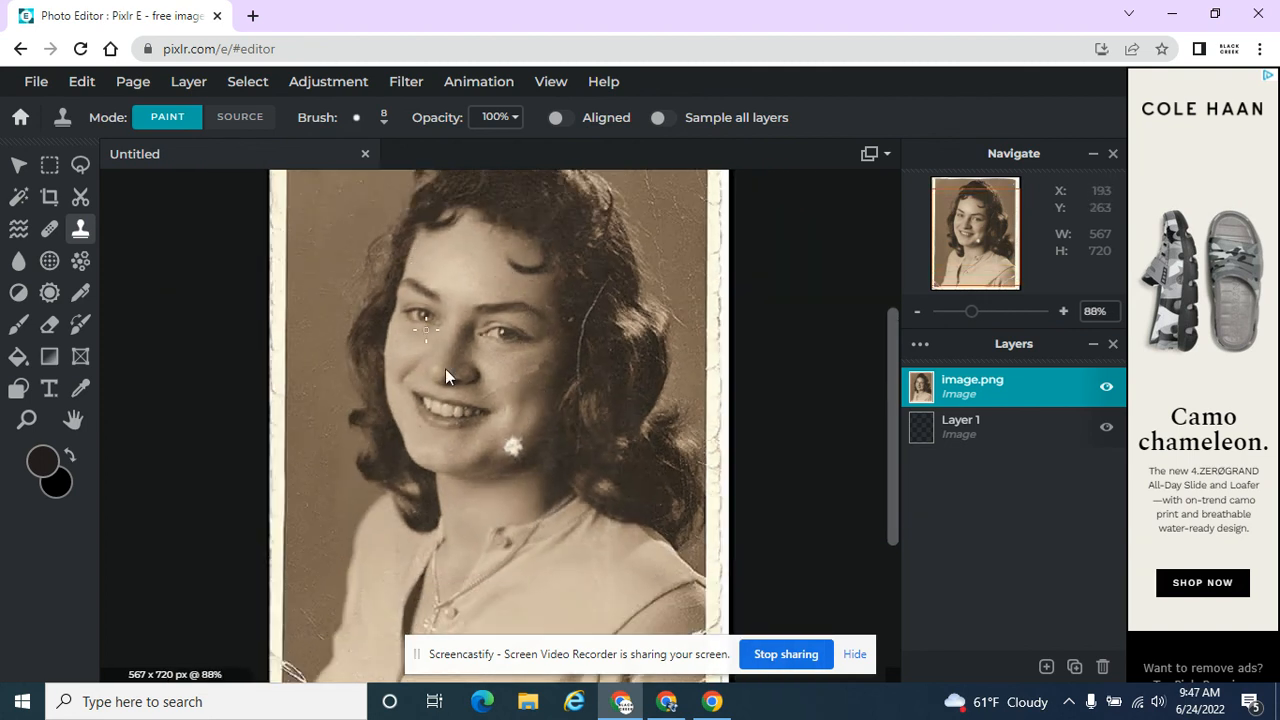